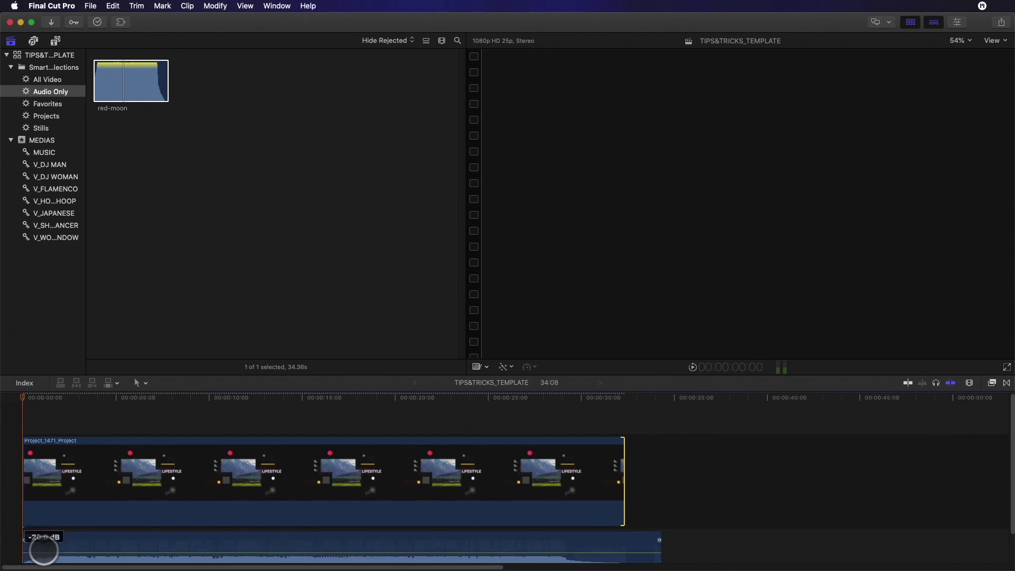
Step: Try shortening the Project_1471 clip to about 9 seconds, and extend its end back to about 32 seconds
key(space)
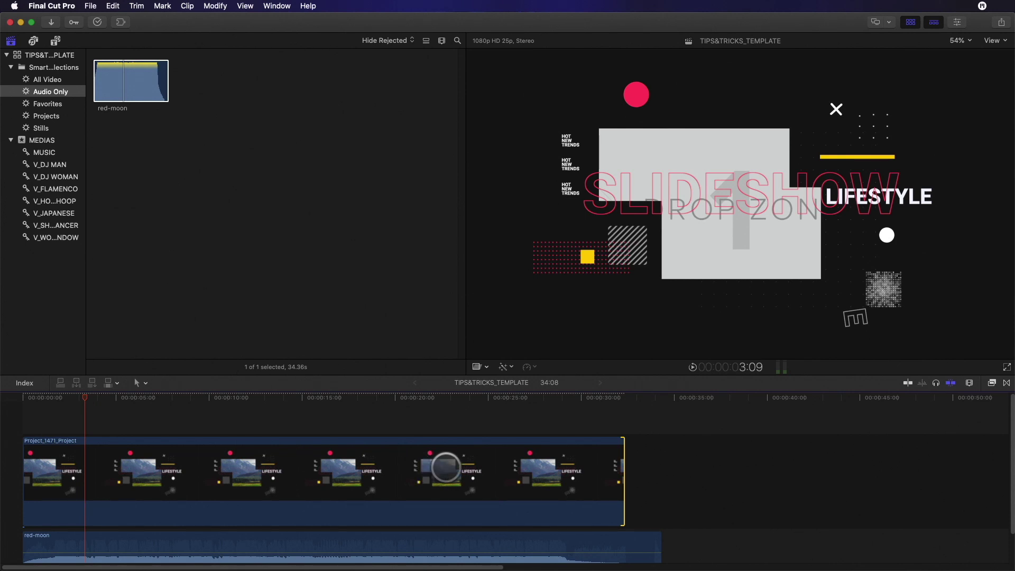
drag(623, 484, 191, 481)
click(8, 405)
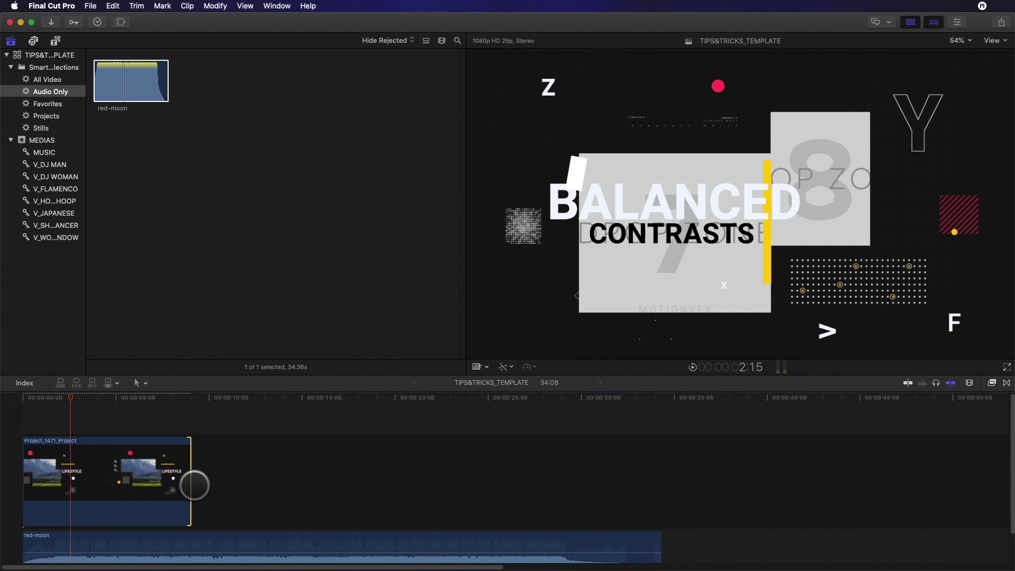
drag(190, 485, 618, 465)
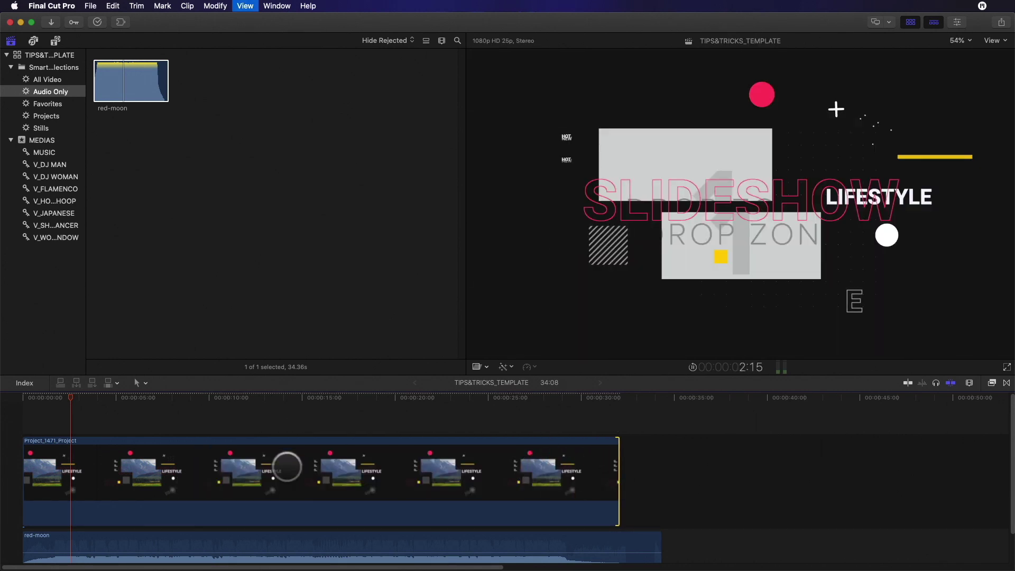
Step: Try splitting the Project_1471 clip at 5:04, play across the cut, and undo the split
click(119, 408)
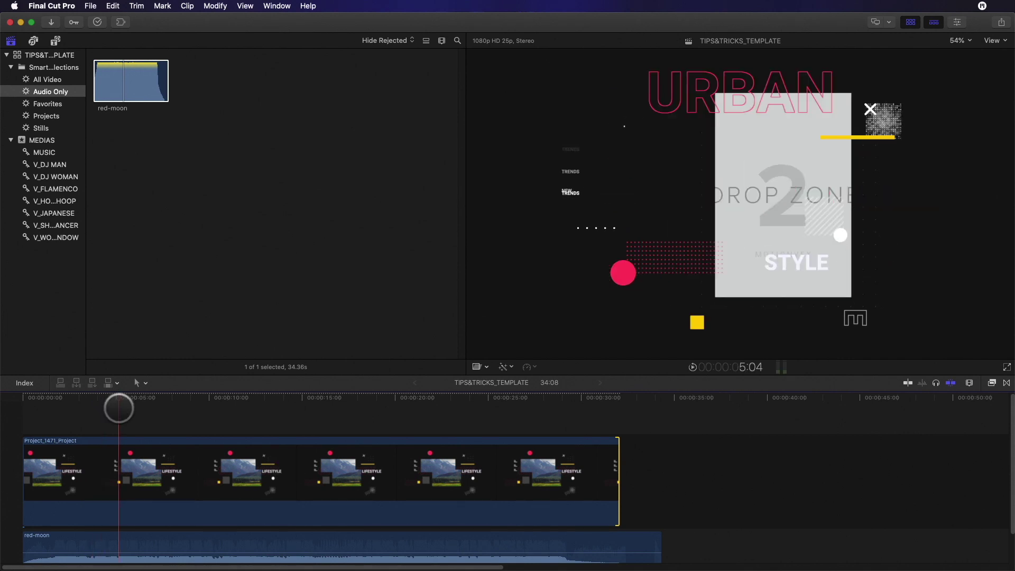
key(b)
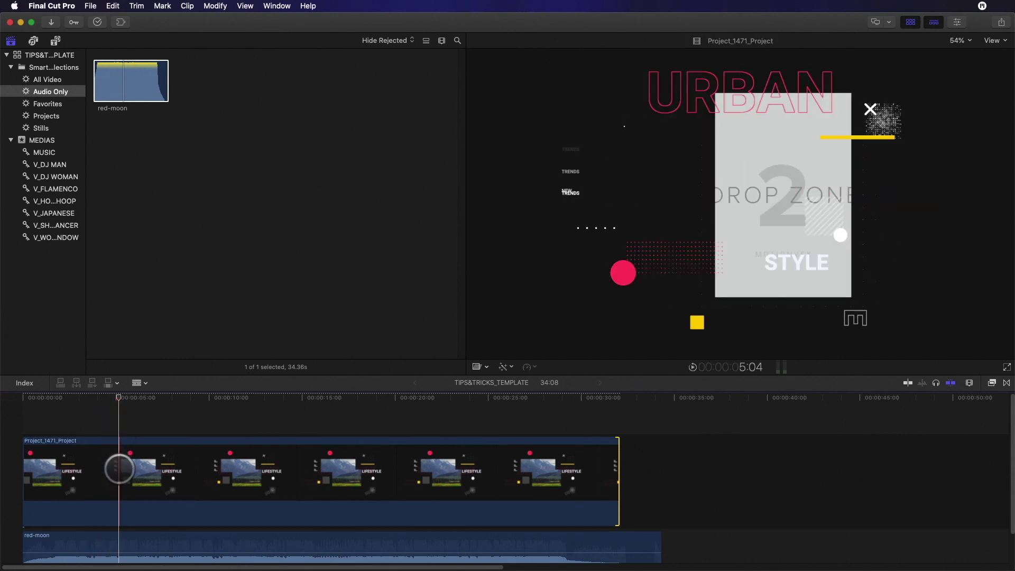
click(120, 470)
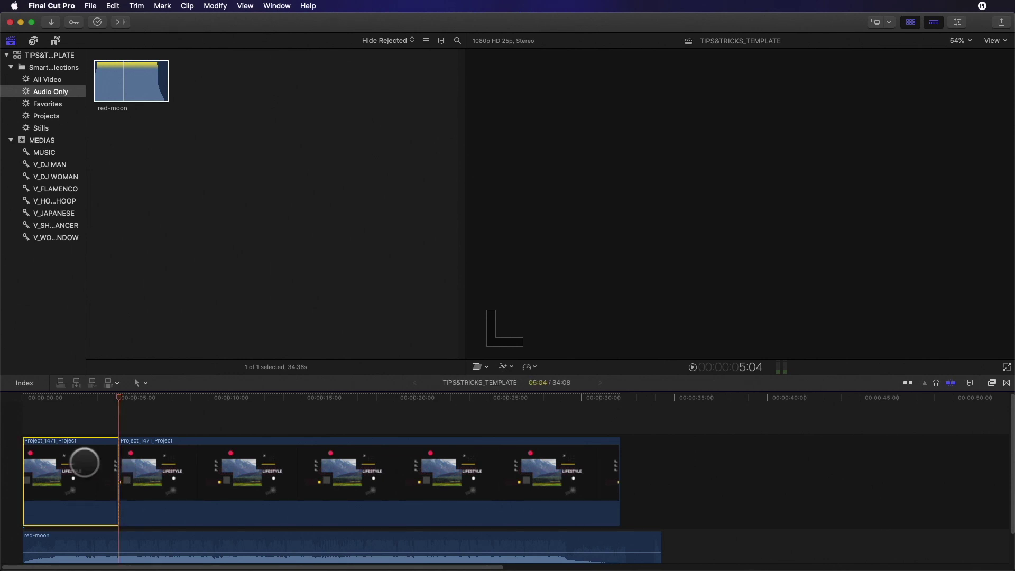
click(216, 474)
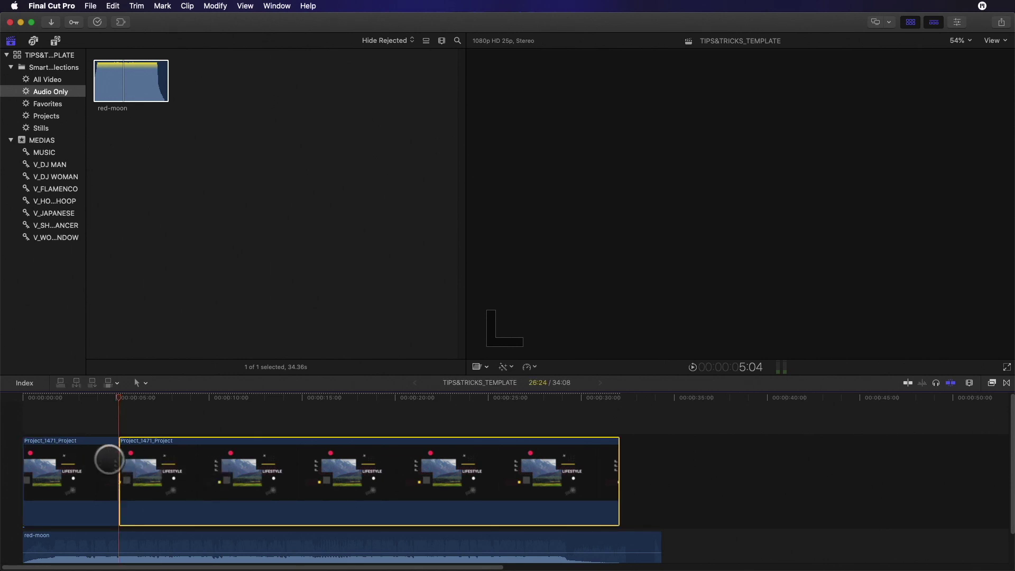
click(79, 462)
drag(111, 399, 88, 403)
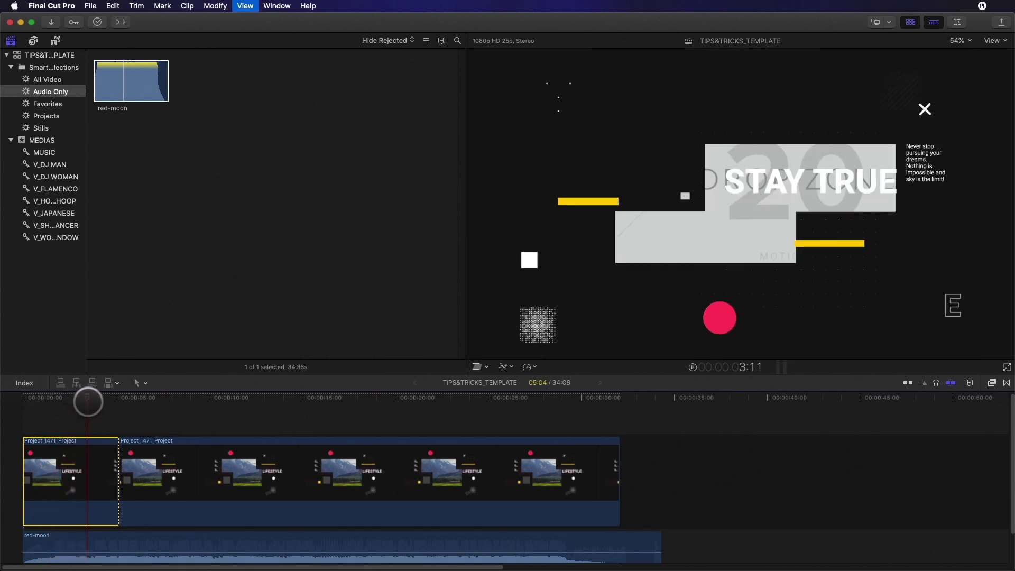
key(space)
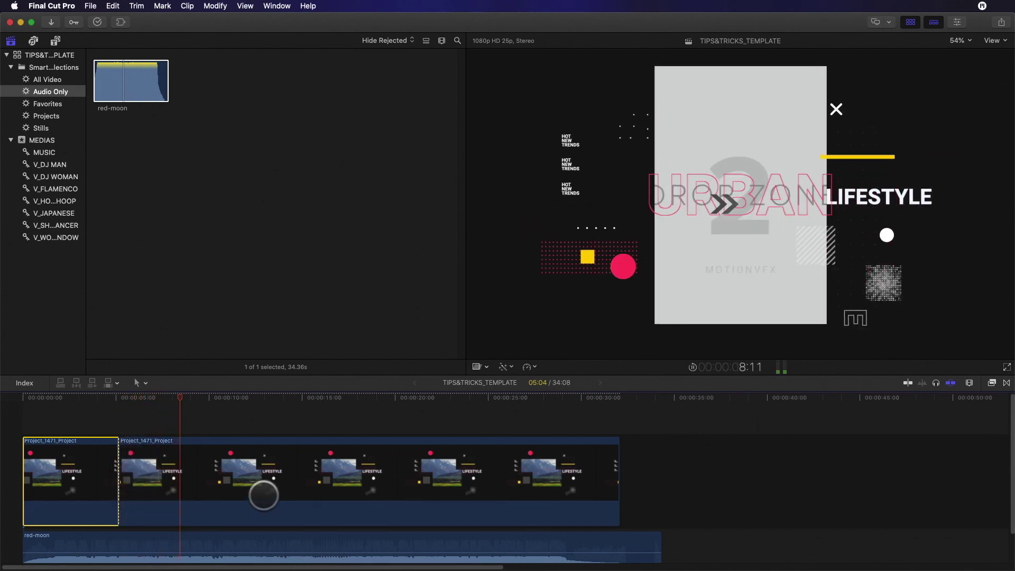
key(super+z)
Step: Turn the Project_1471 clip into a compound clip named TIPS&TRICKS_TEMPLATE CC in the MEDIAS event
click(266, 482)
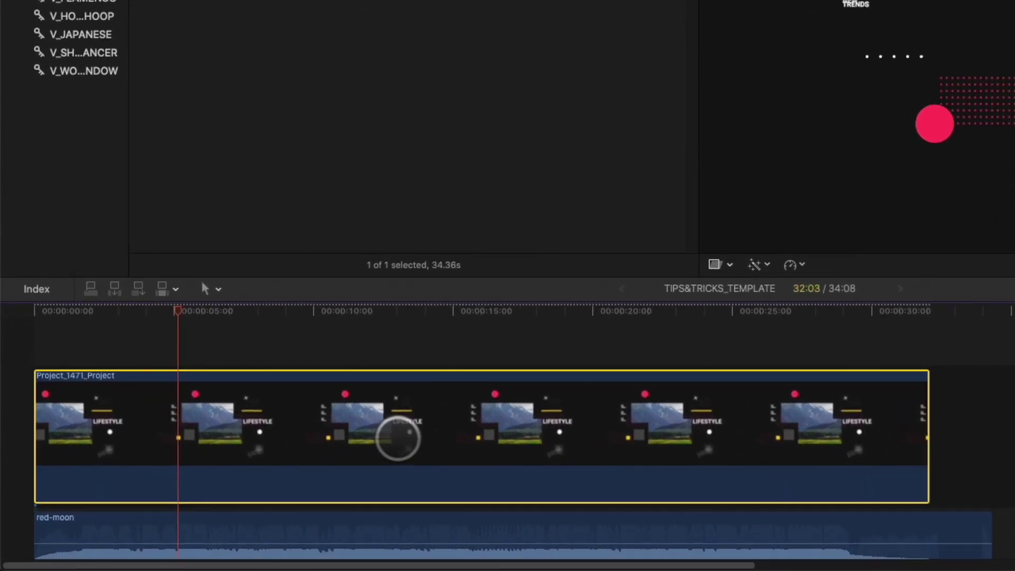
right_click(398, 439)
click(439, 411)
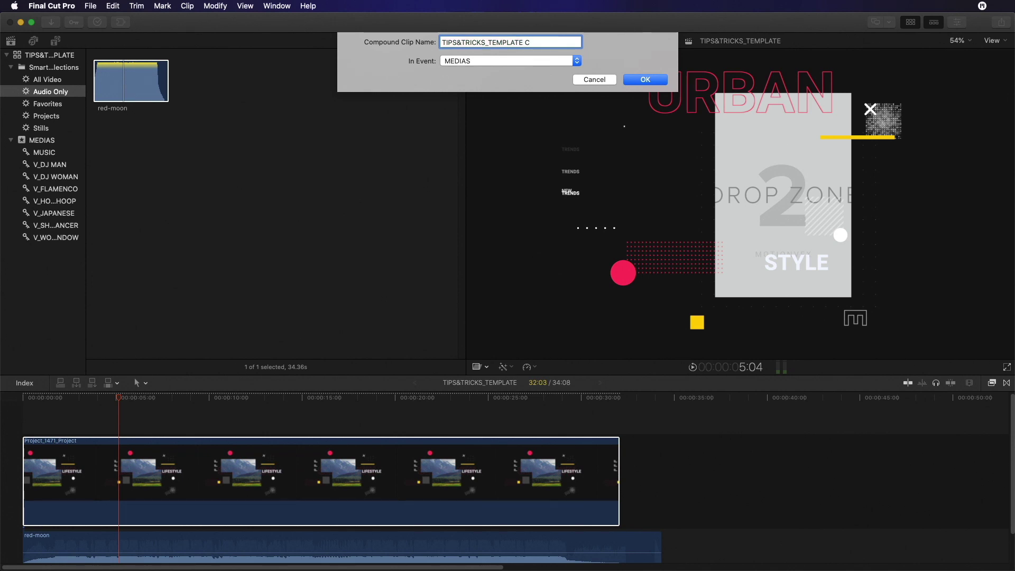
click(637, 80)
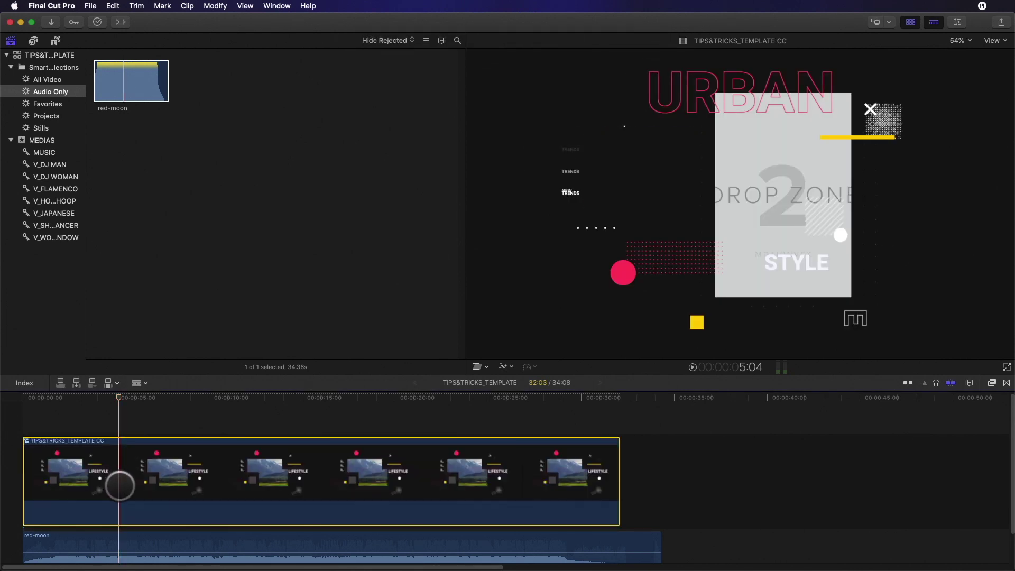
Step: Split the compound clip at 5:04 and play the timeline from near the beginning across the cut
key(b)
click(119, 485)
drag(112, 404, 30, 415)
key(space)
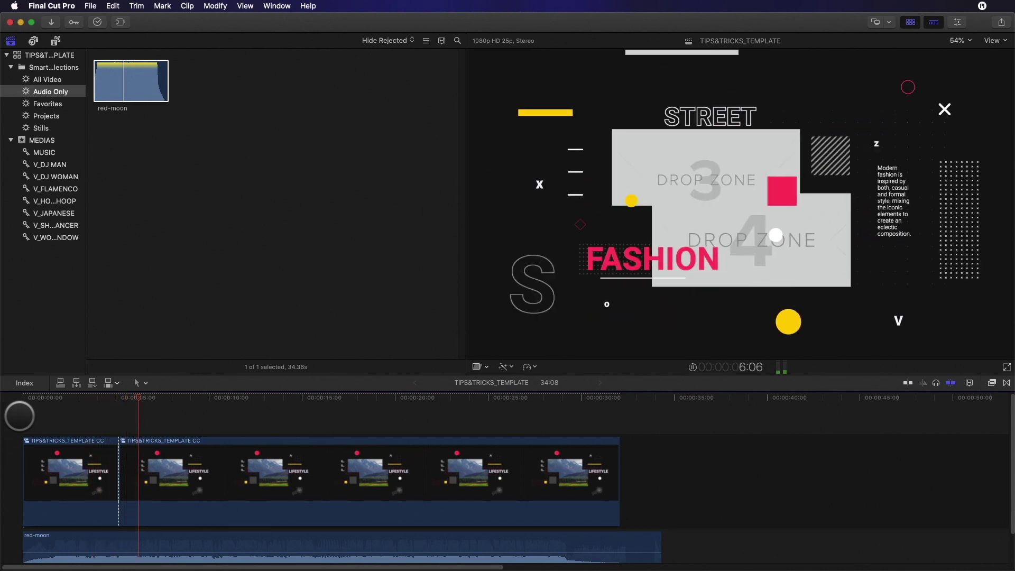
Step: Split the second part of the compound clip at about 11.5 and 15.5 seconds
drag(53, 445, 65, 462)
drag(176, 397, 312, 398)
key(b)
click(239, 465)
click(313, 462)
Step: Move the newly cut short section directly behind the first segment and preview it at 7:12
key(a)
drag(285, 473, 157, 476)
drag(120, 400, 162, 398)
click(157, 467)
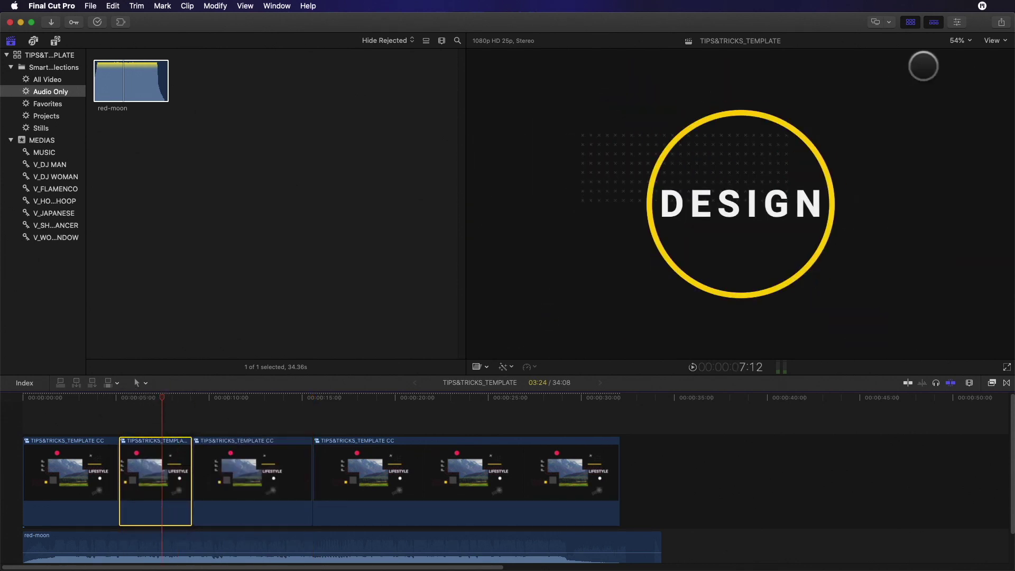
Step: Show the inspector, open the moved compound clip segment, and select the Project_1471 clip inside it
click(954, 21)
click(71, 471)
double_click(155, 478)
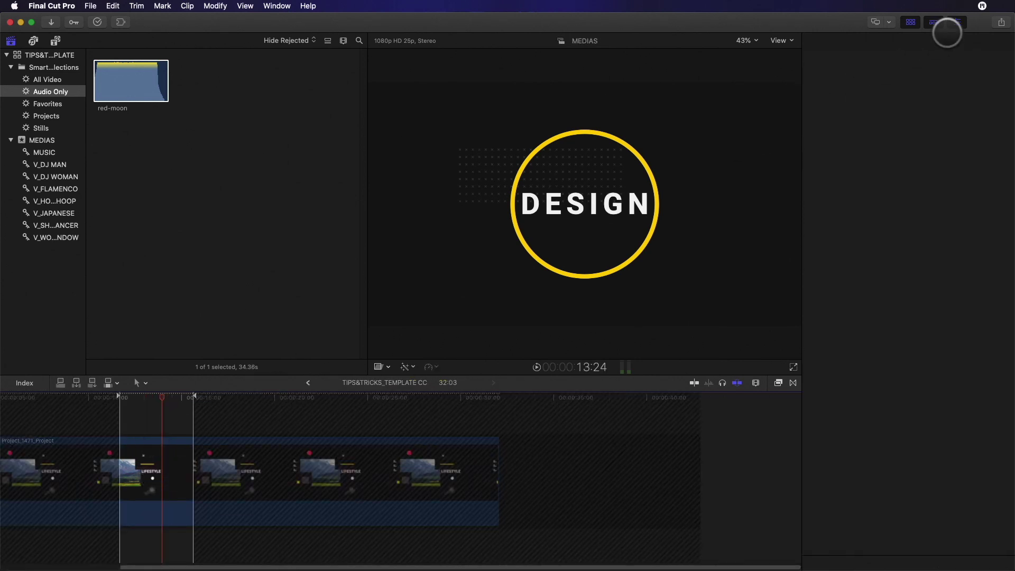
click(254, 470)
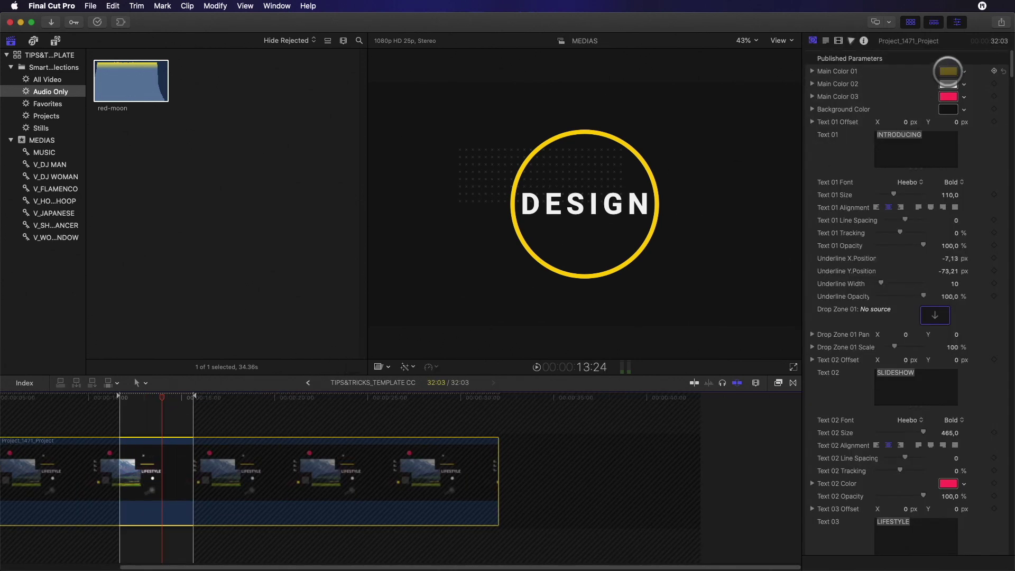
Step: Change the template's Main Color 01 to blue
click(948, 71)
click(879, 456)
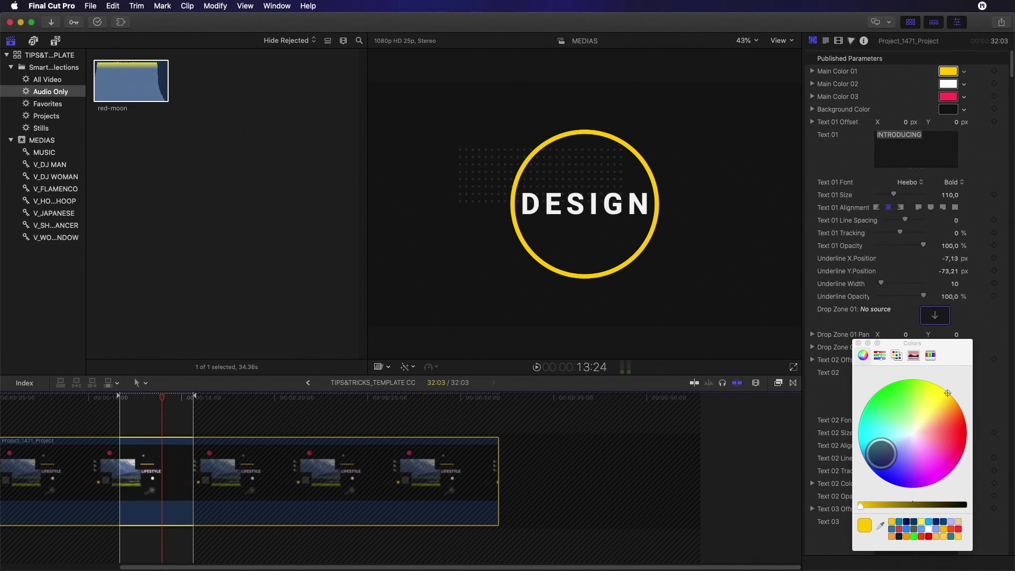
click(858, 343)
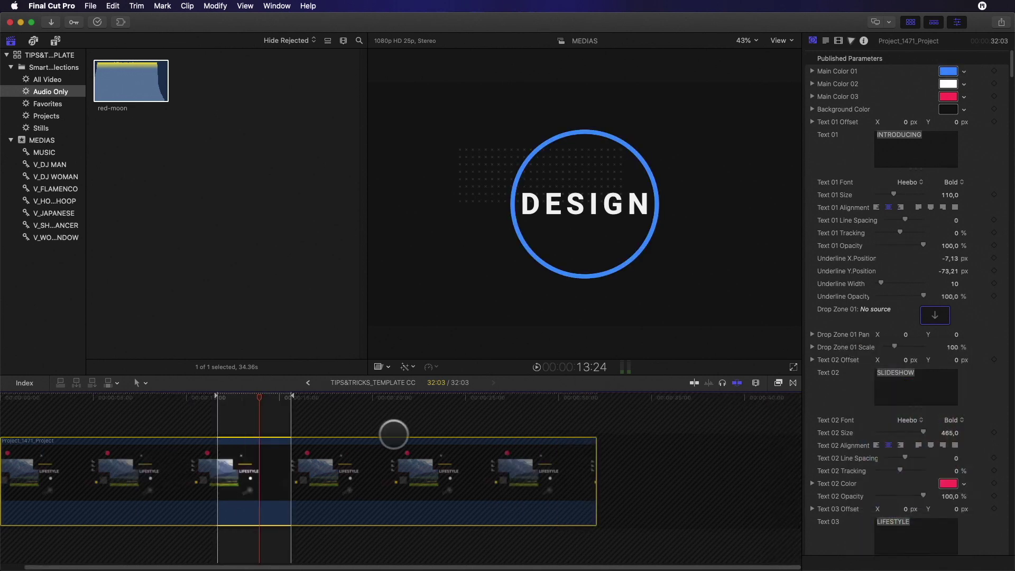
Step: Return to the main project timeline, scrub through the segments, and delete the three compound clip segments after the first
click(307, 383)
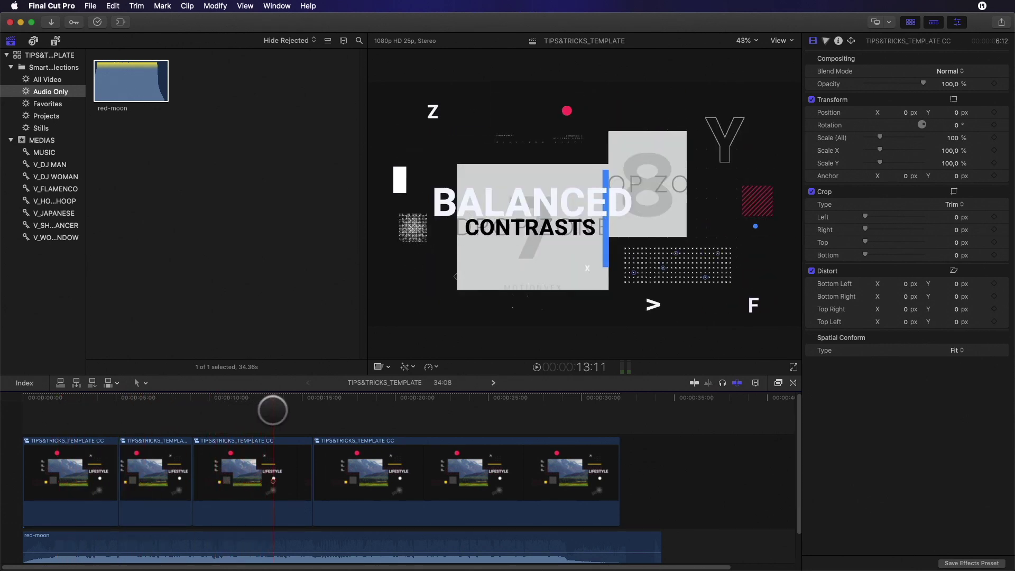
click(238, 413)
drag(148, 419, 349, 465)
key(Delete)
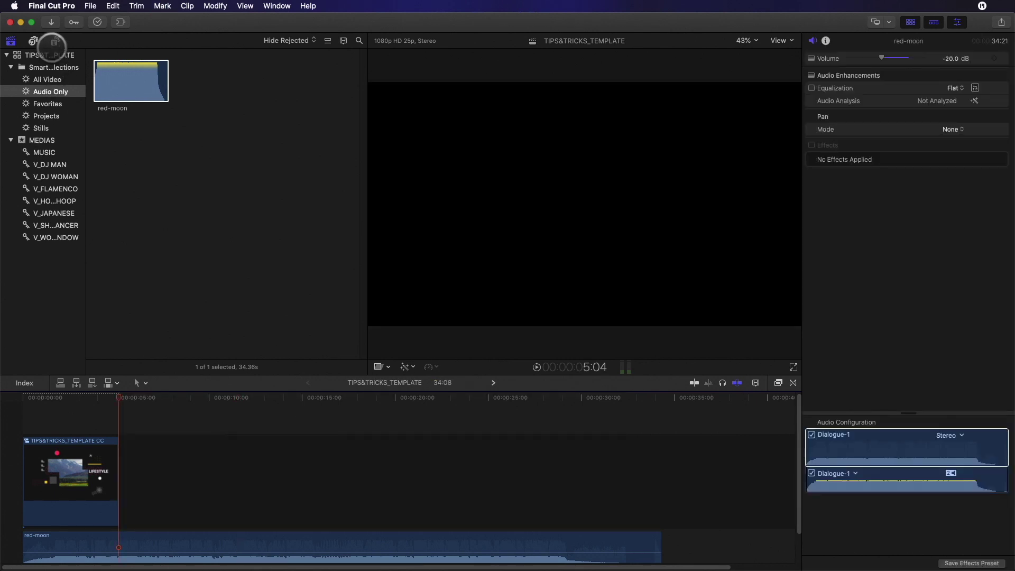
Step: Open the motionVFX category in the titles library
click(54, 40)
click(6, 67)
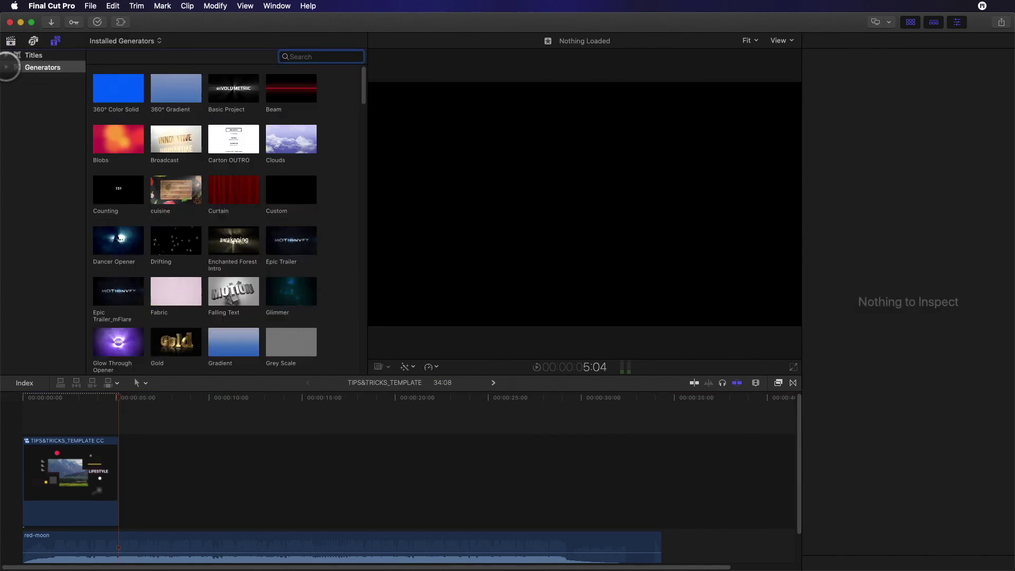
click(6, 55)
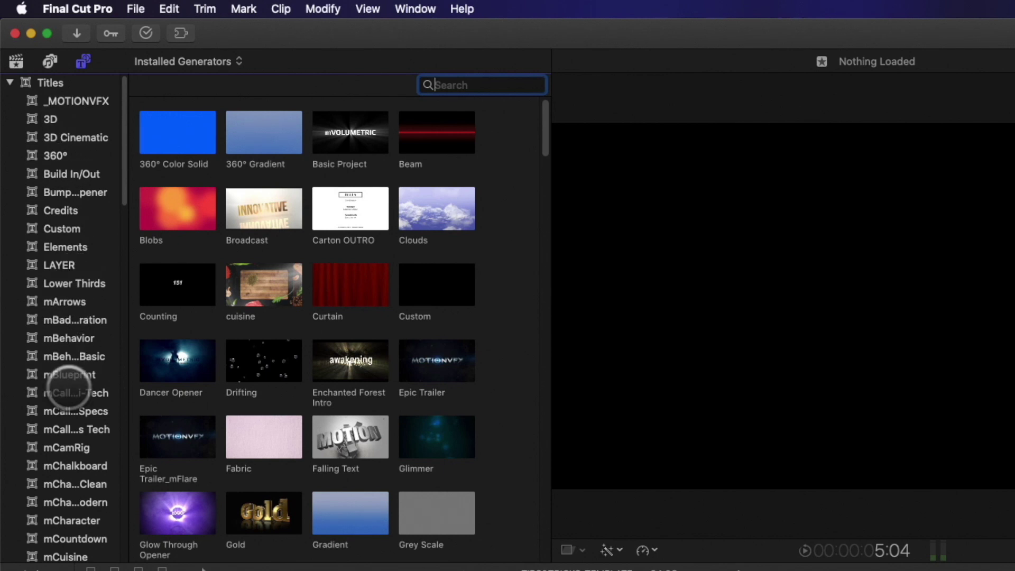
scroll(67, 385, down, 10)
scroll(68, 388, down, 10)
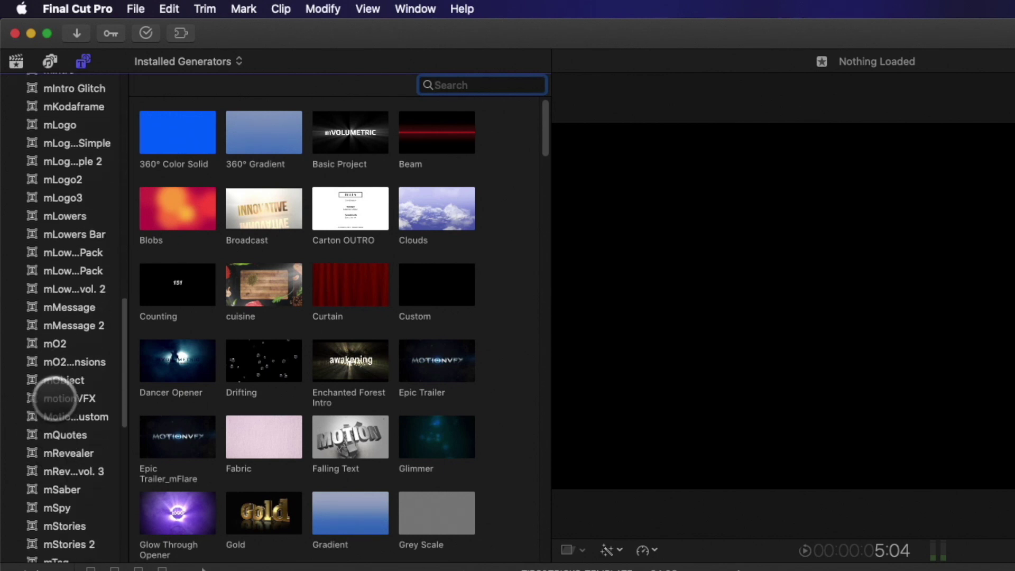
scroll(54, 398, down, 10)
click(73, 217)
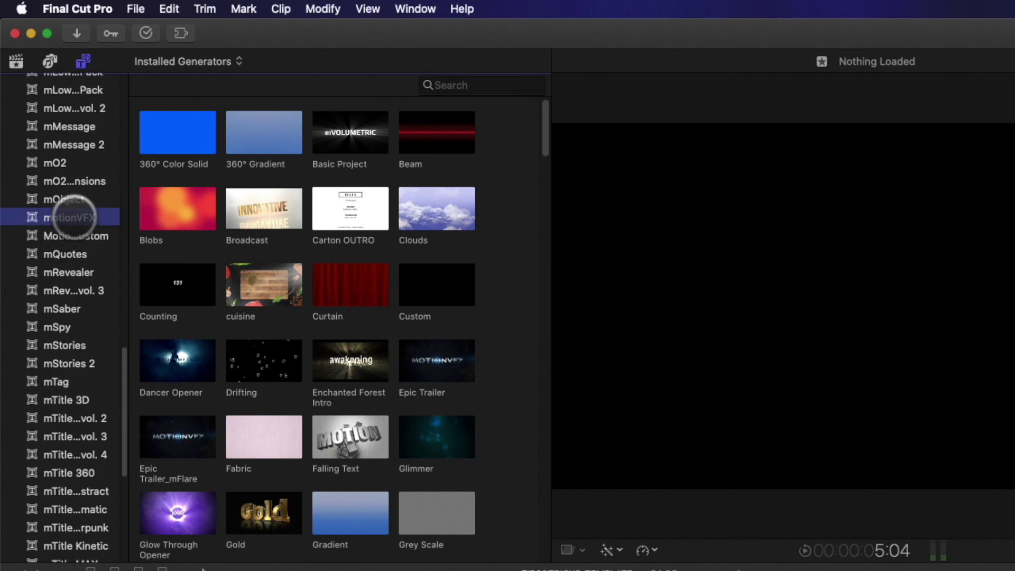
Step: Browse the motionVFX titles and search them for 1471
scroll(333, 245, down, 10)
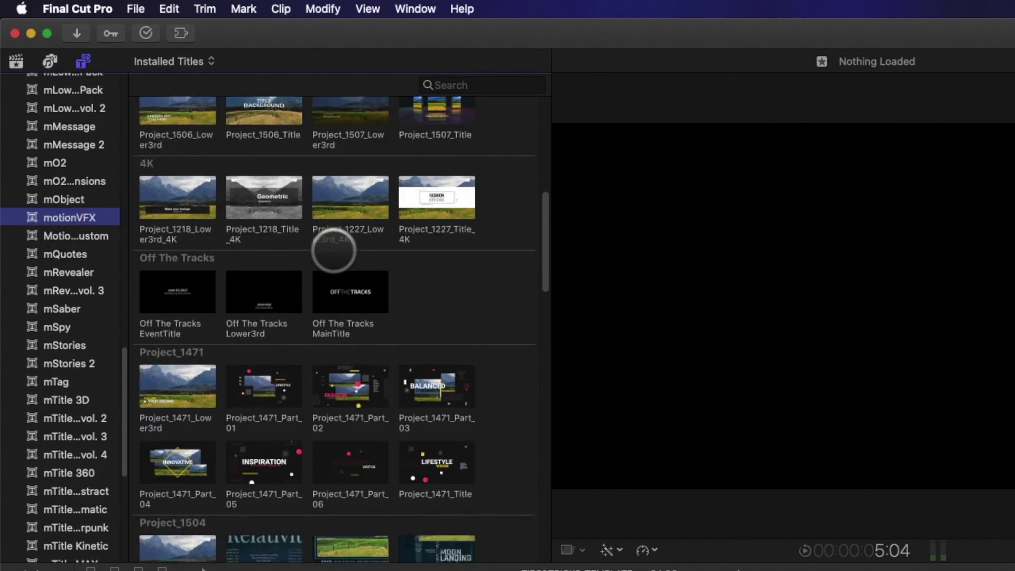
scroll(333, 251, down, 15)
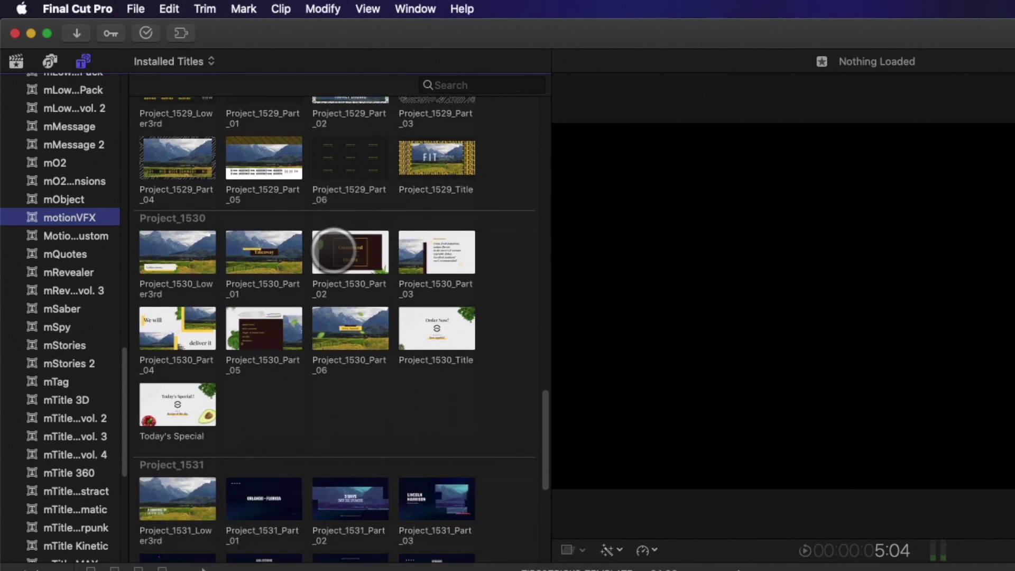
scroll(333, 252, up, 20)
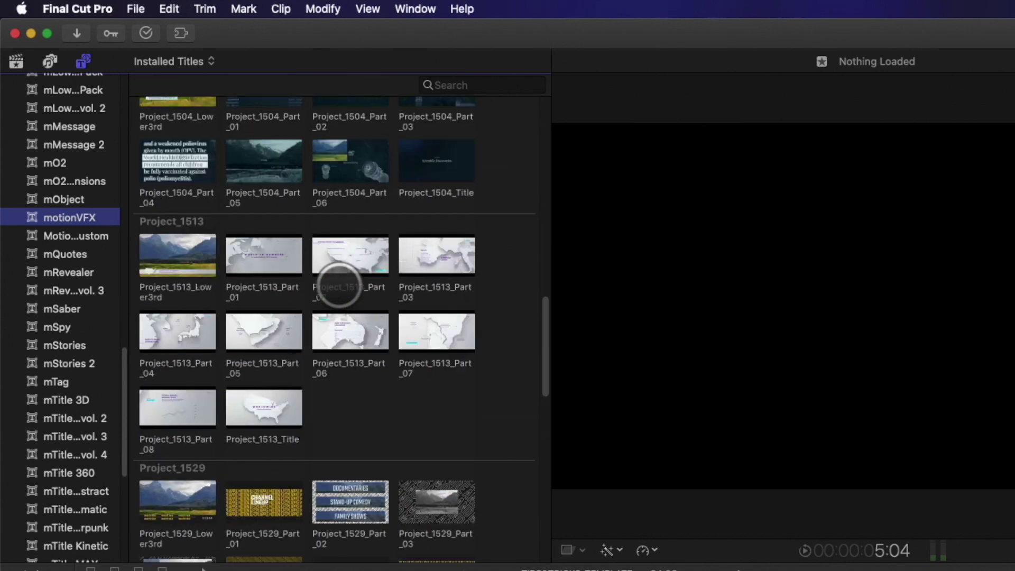
click(465, 86)
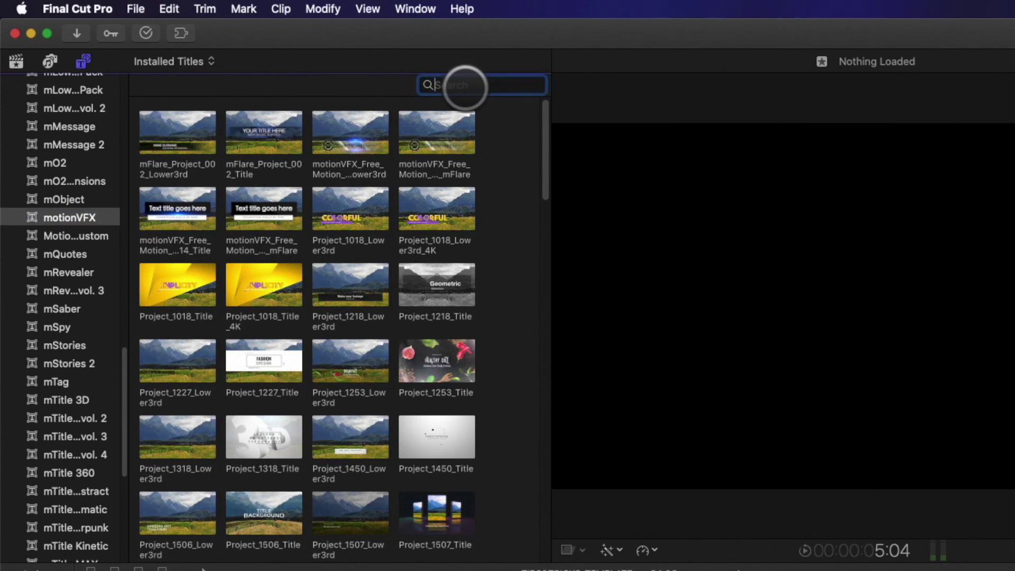
text(1471)
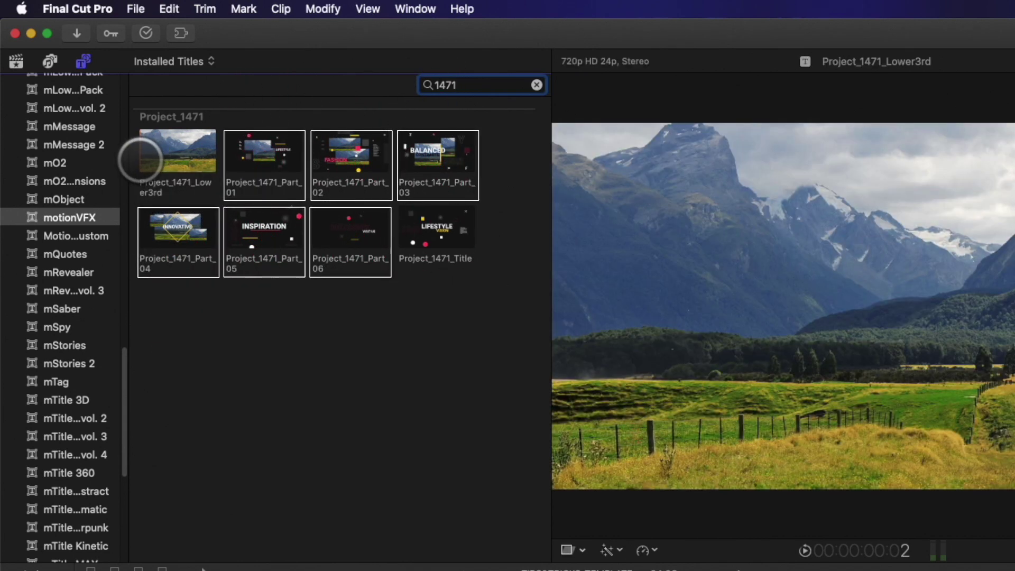
Step: Preview the Project_1471 Lower3rd, Title and Part_02 templates
click(161, 158)
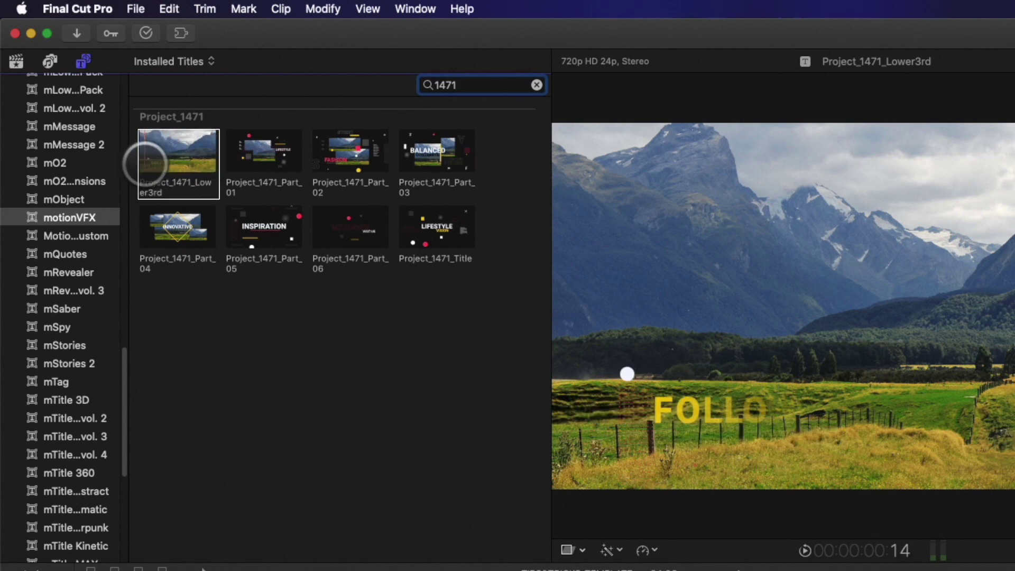
click(439, 226)
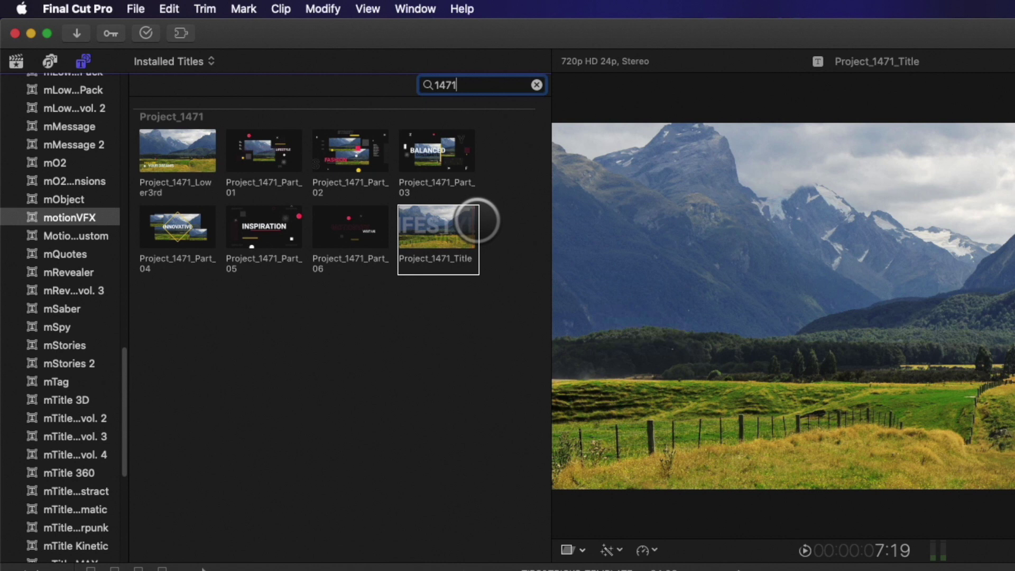
click(318, 158)
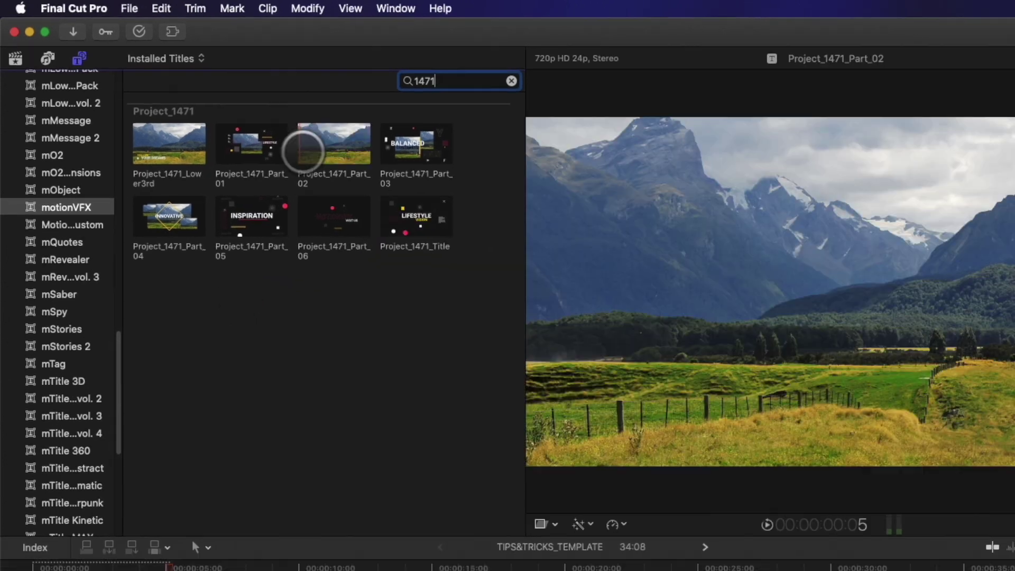
click(326, 143)
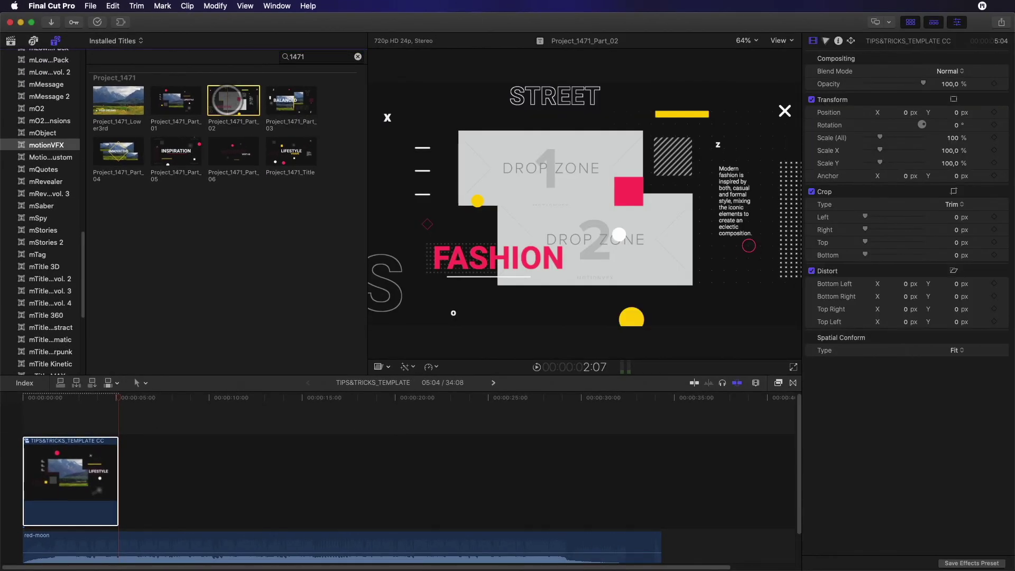
Step: Replace the remaining compound clip with the Project_1471_Part_02 title, and select the new clip with the playhead at 1:02
drag(227, 100, 74, 472)
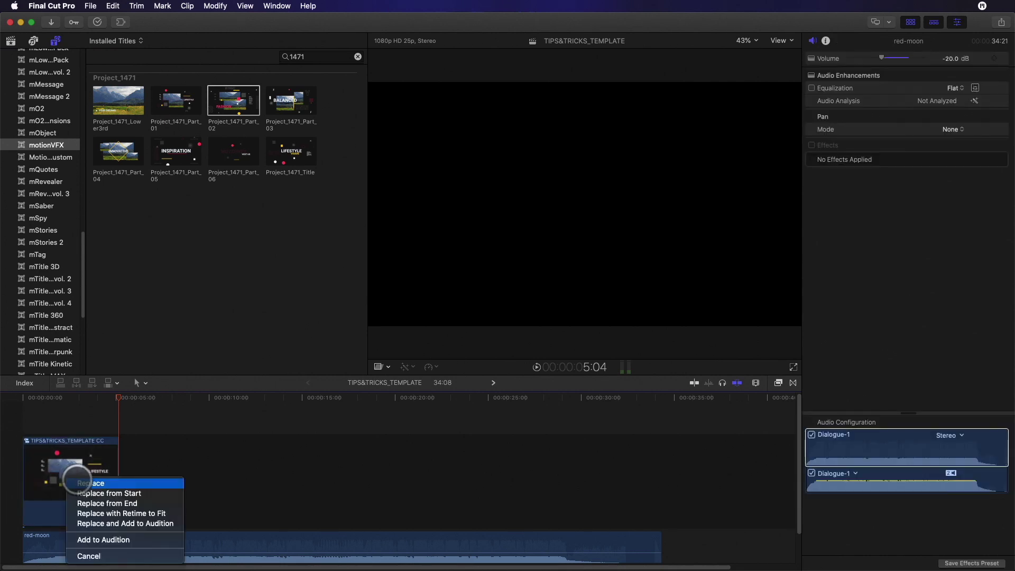
click(79, 481)
drag(118, 396, 43, 418)
click(54, 467)
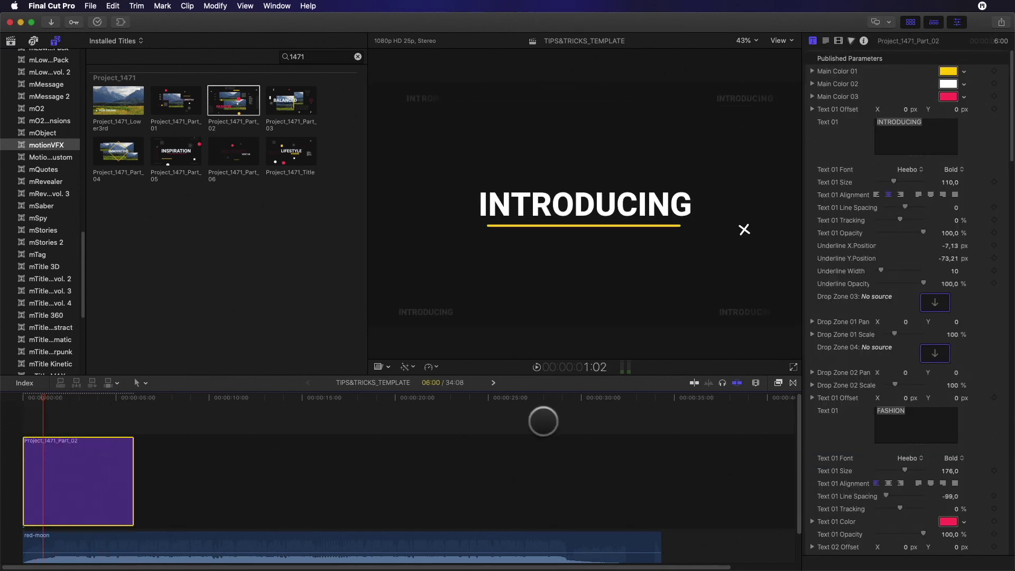
Step: Review the Project_1471_Part_02 title's parameters and change its INTRODUCING text to REINVENTING
scroll(869, 291, down, 20)
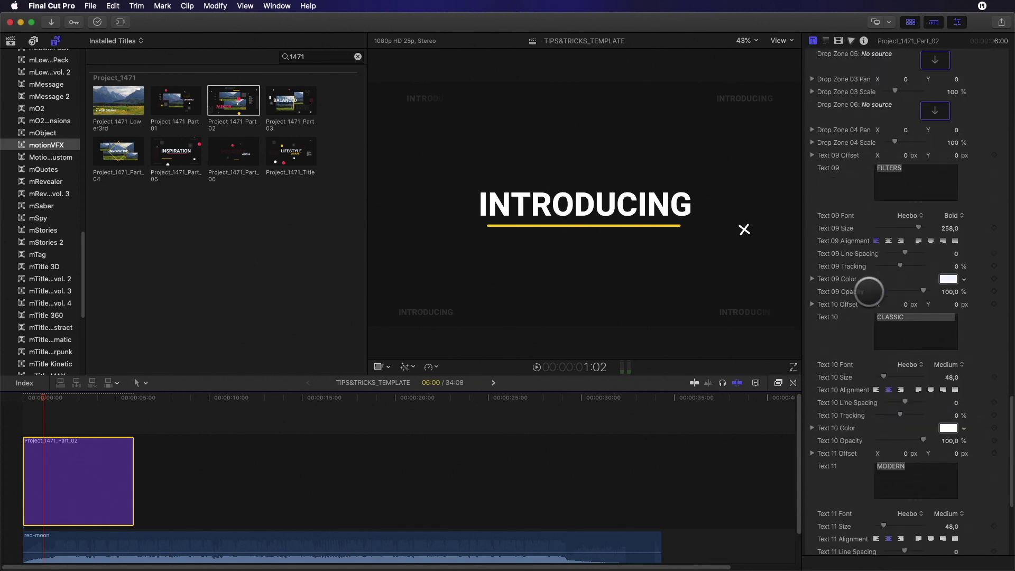
scroll(871, 302, up, 20)
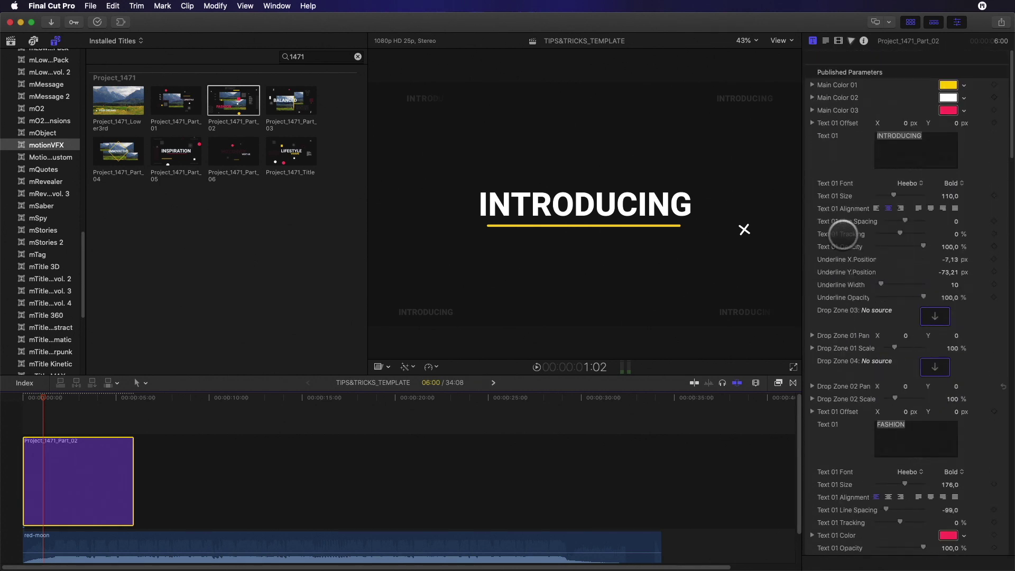
double_click(917, 124)
text(REINVENTING)
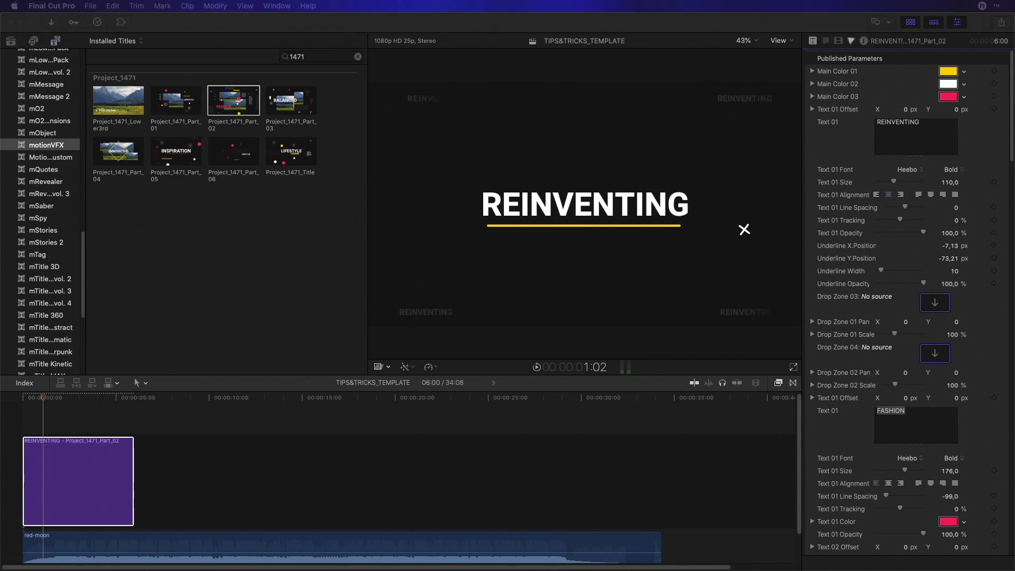
Step: With the playhead at 2:16, replace the FASHION text with YOURSELF and the STREET text with EXPERIENCE
drag(38, 398, 72, 397)
scroll(842, 419, down, 5)
double_click(891, 315)
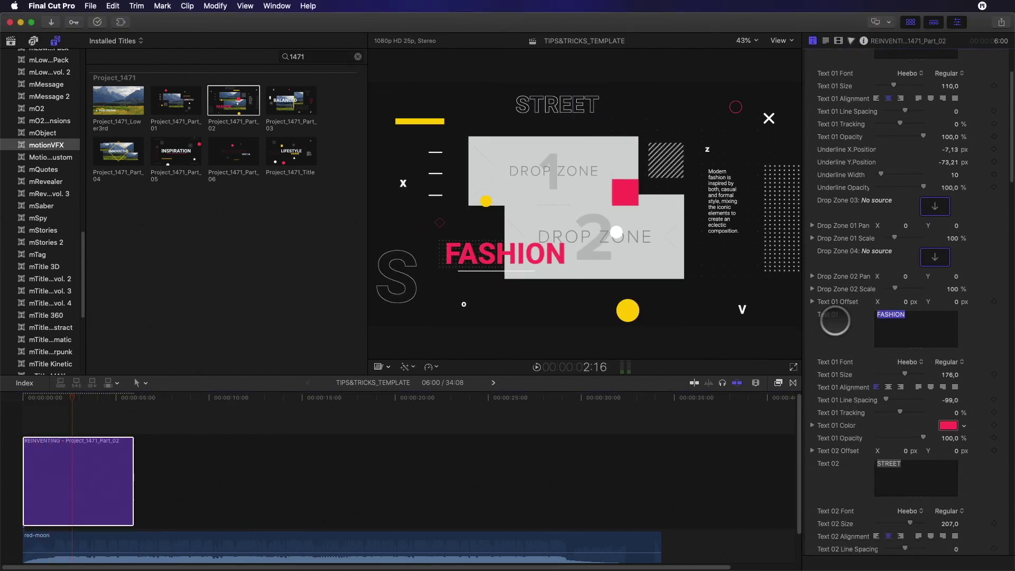
text(YOURSELF)
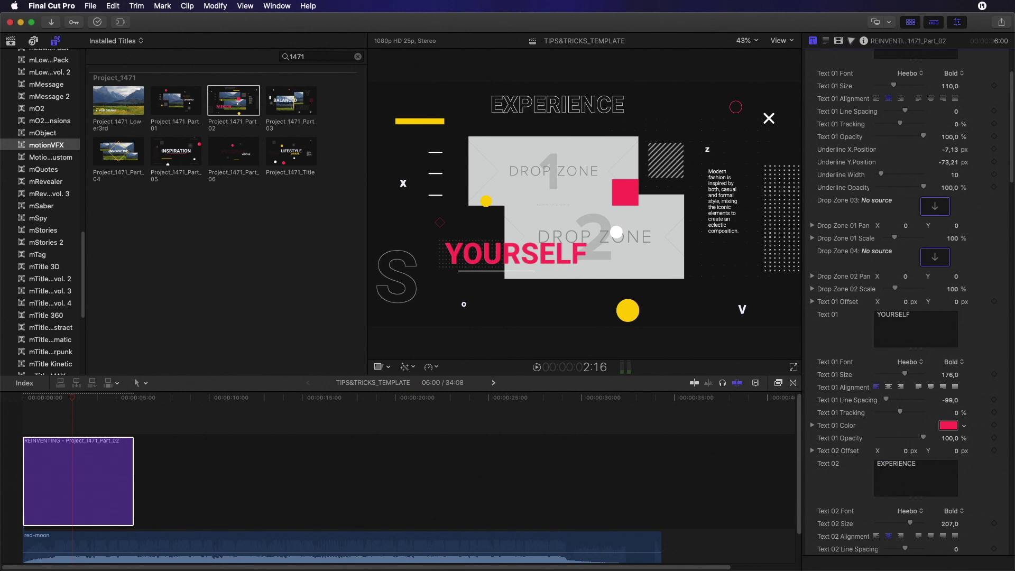
Step: Replace the title's FILTERS text with BE and the large outlined letter in Text 04 with Z
scroll(855, 486, down, 20)
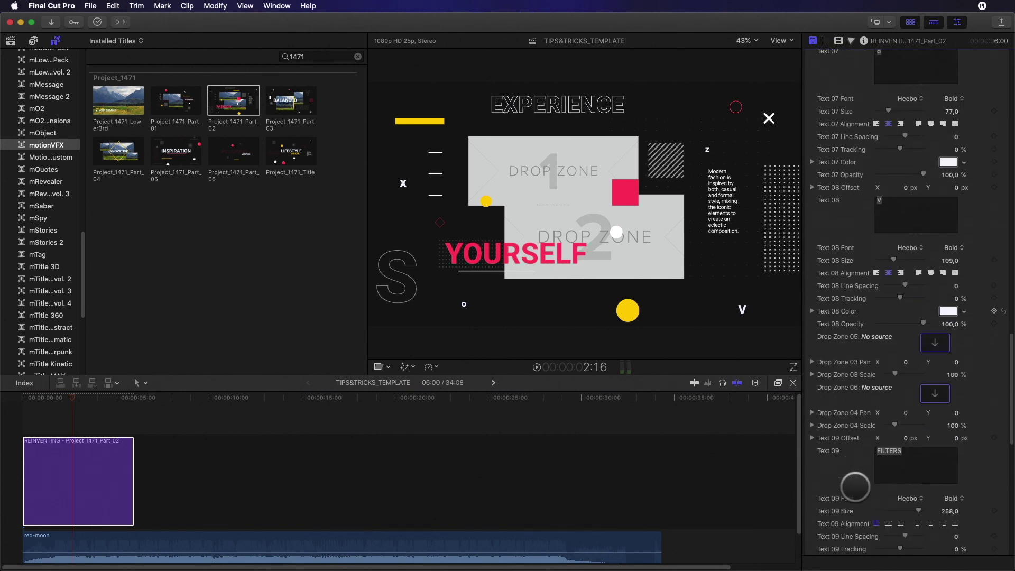
mouse_move(75, 399)
mouse_down()
mouse_move(92, 399)
mouse_move(78, 398)
mouse_up()
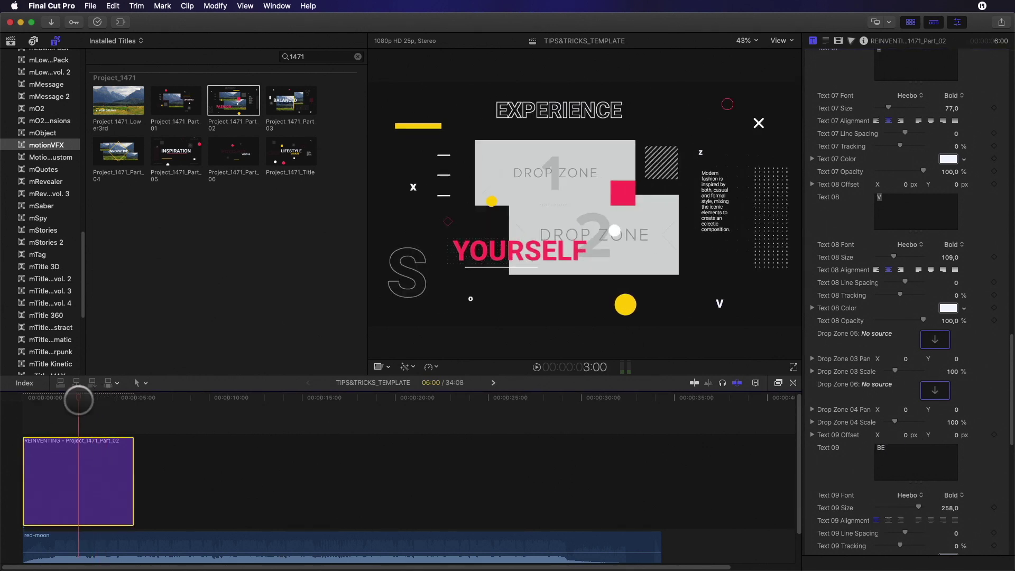
scroll(823, 381, up, 5)
scroll(824, 380, down, 15)
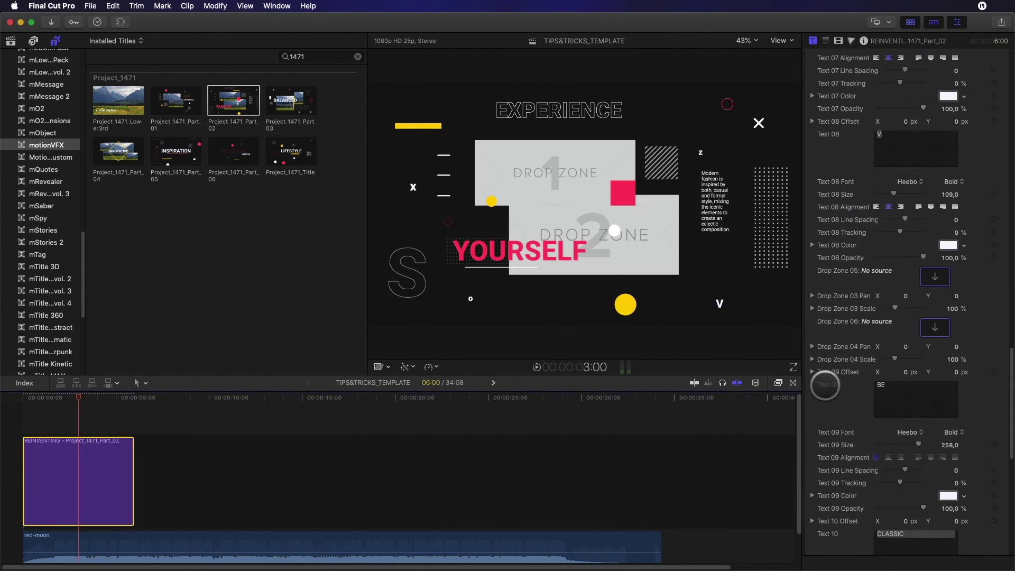
scroll(894, 468, up, 15)
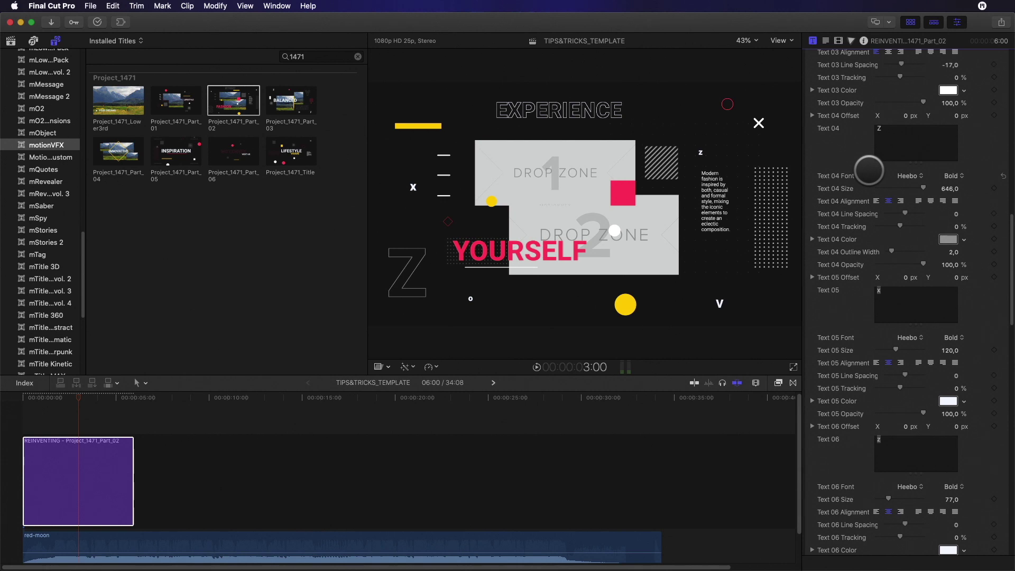
Step: Show all video clips in the library and choose the clip of the woman turning a knob at the DJ table for Drop Zone 03
click(74, 398)
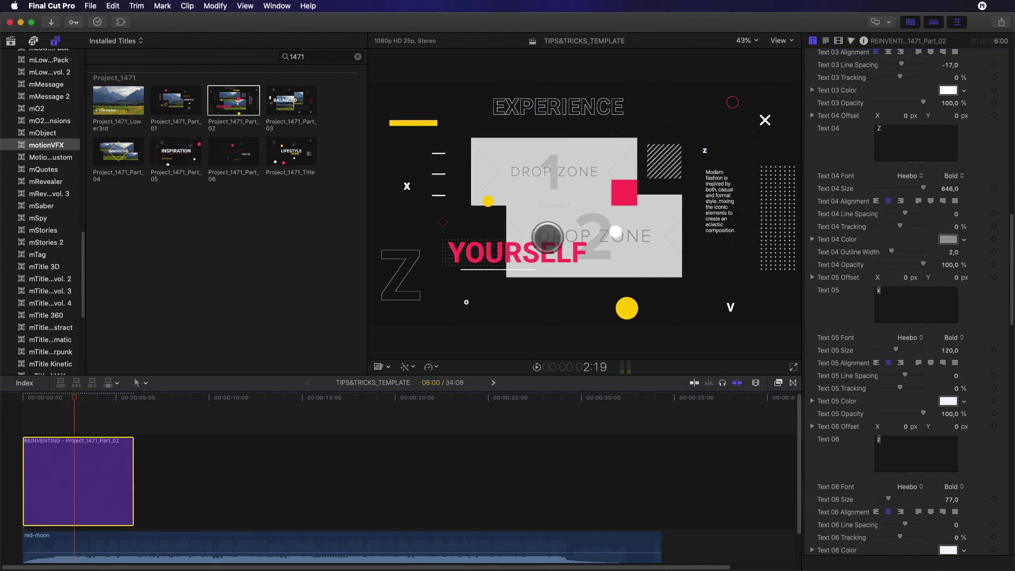
scroll(849, 331, up, 14)
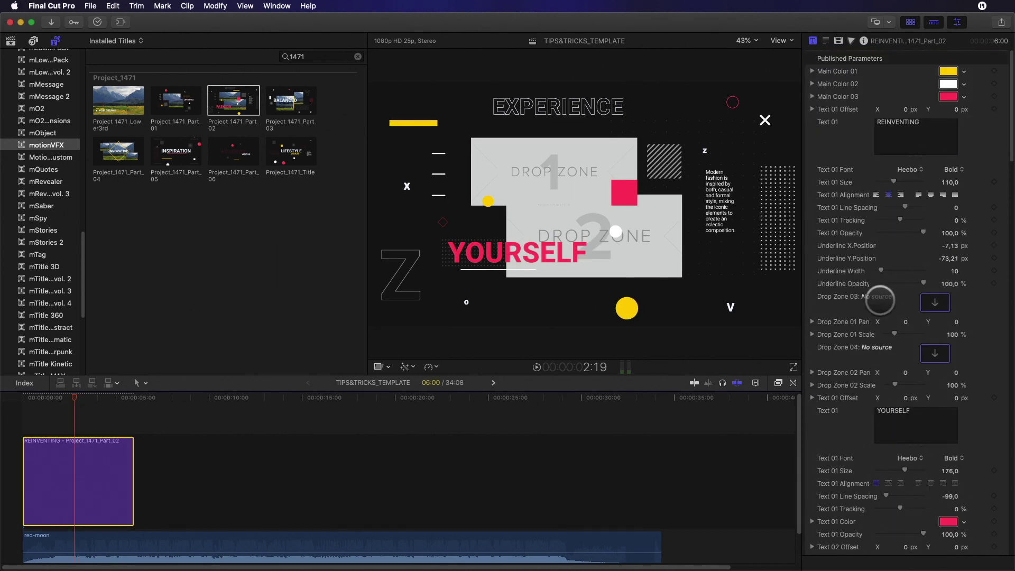
click(10, 41)
click(46, 80)
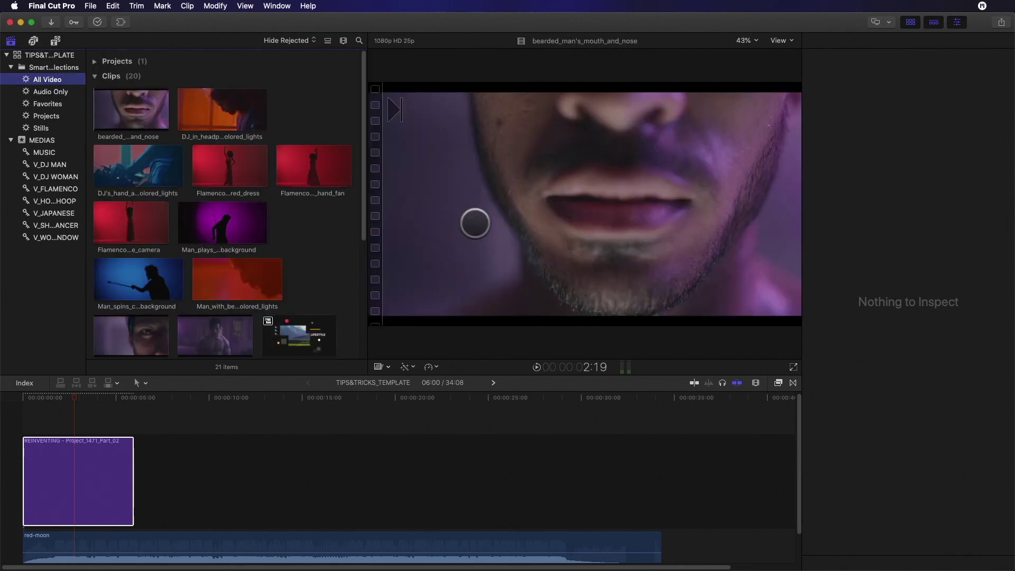
click(74, 467)
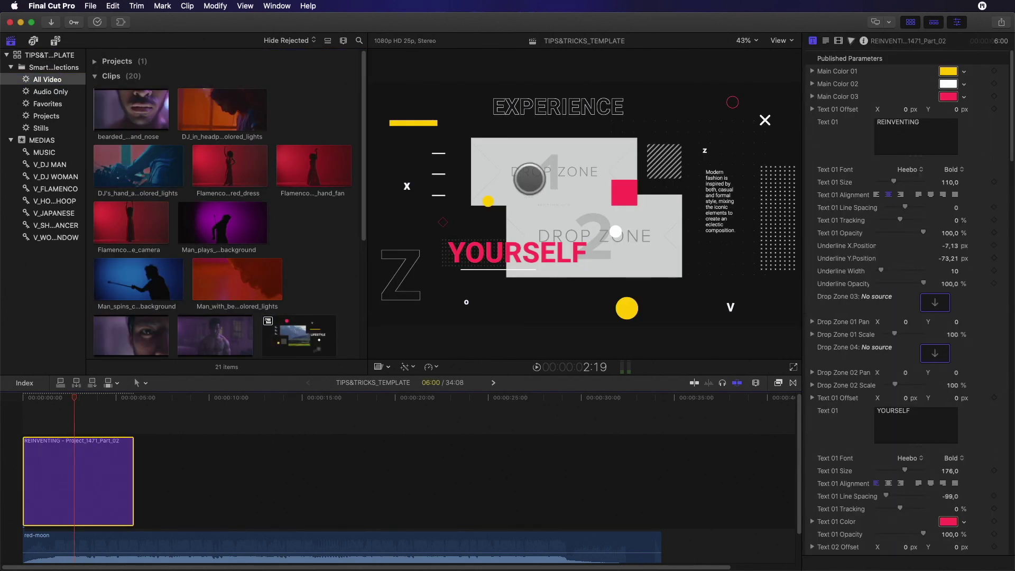
click(934, 302)
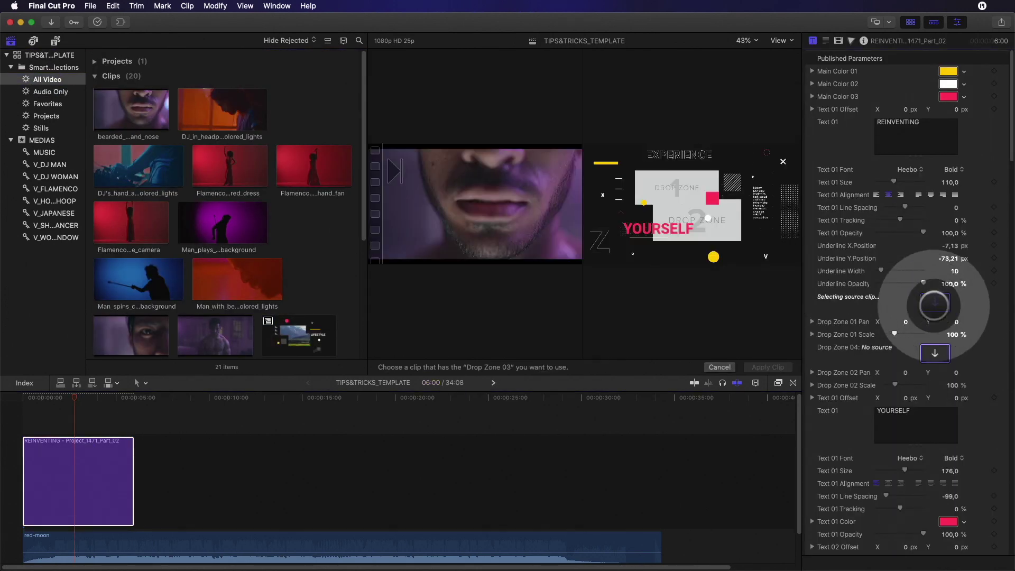
scroll(185, 281, down, 6)
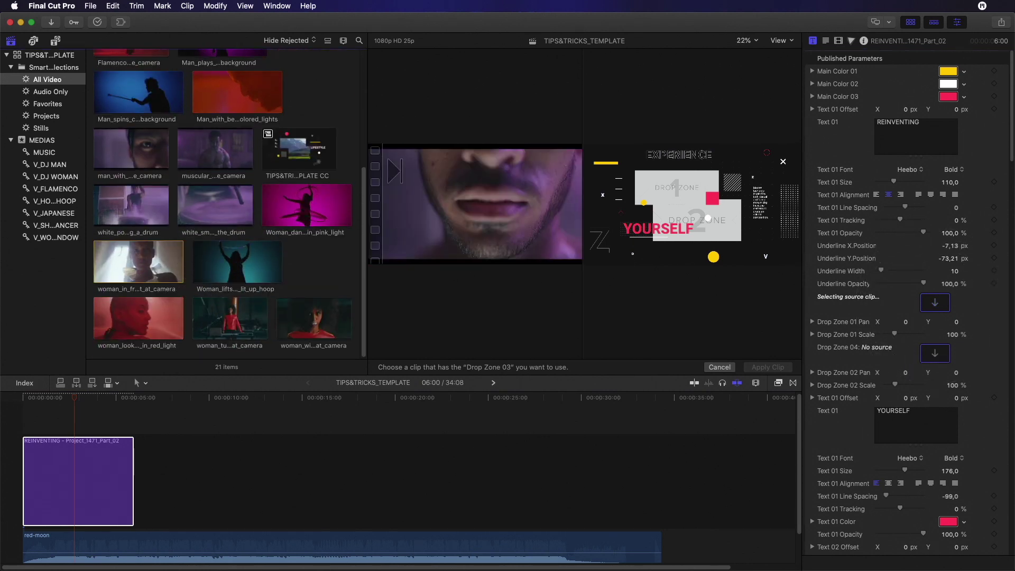
click(194, 323)
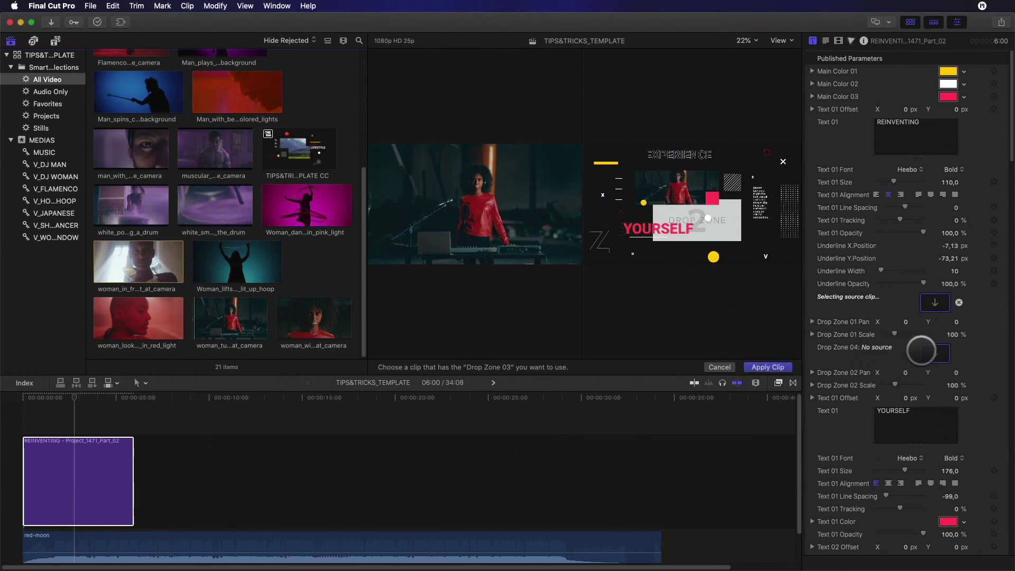
Step: Choose the woman_with_white clip looking at the camera for Drop Zone 04 and apply it
click(935, 352)
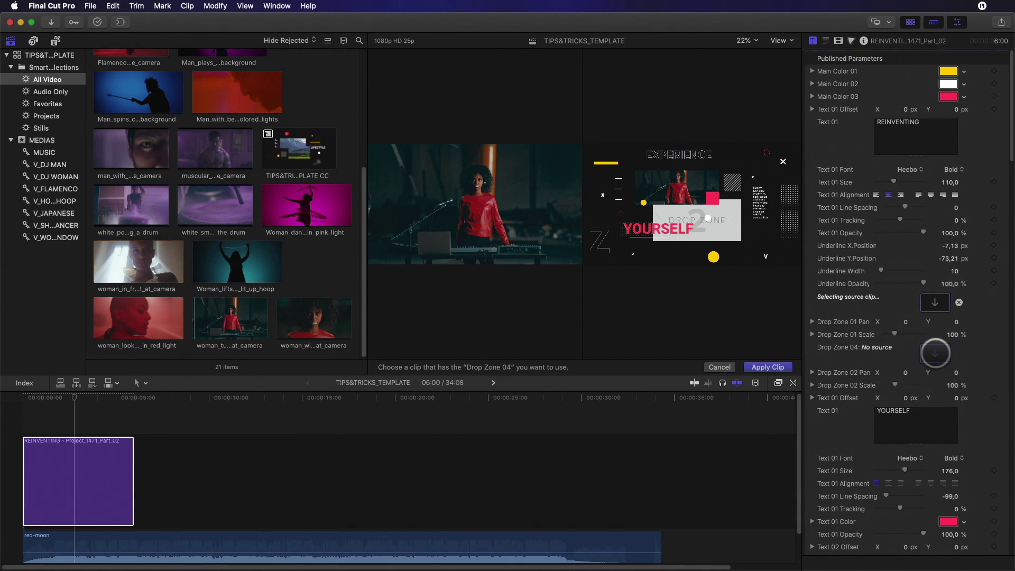
click(287, 326)
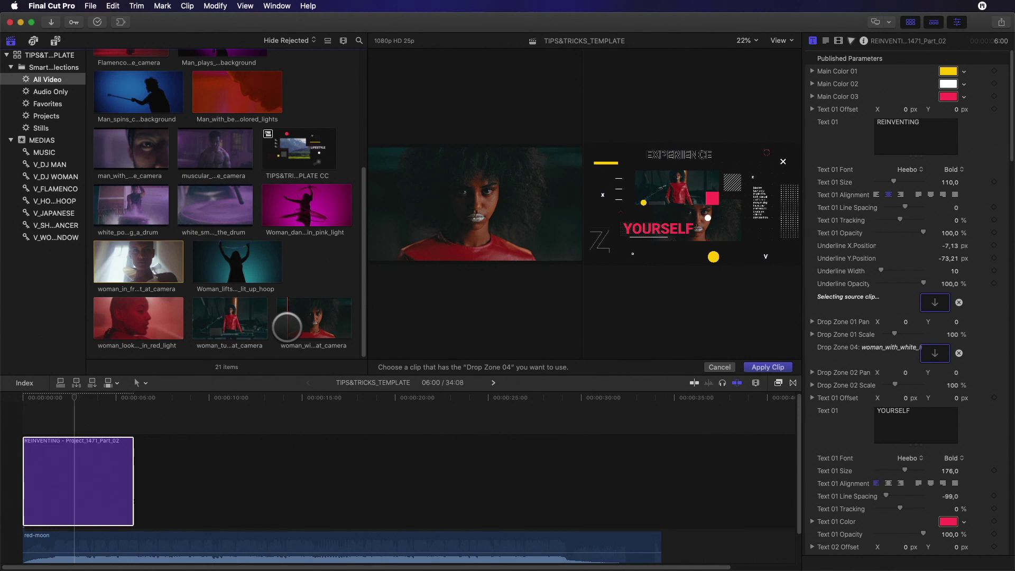
click(768, 367)
Step: Play the title from the start to 5:01, and fill Drop Zone 05 with the lit-up hoop clip and Drop Zone 06 with the pink light dancer
drag(70, 400, 2, 401)
key(space)
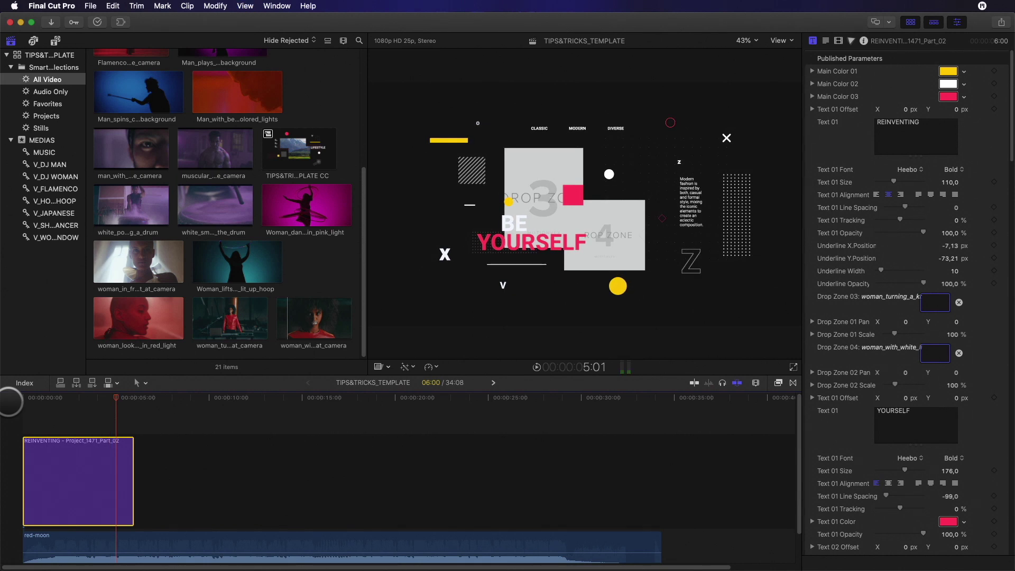
scroll(845, 415, down, 20)
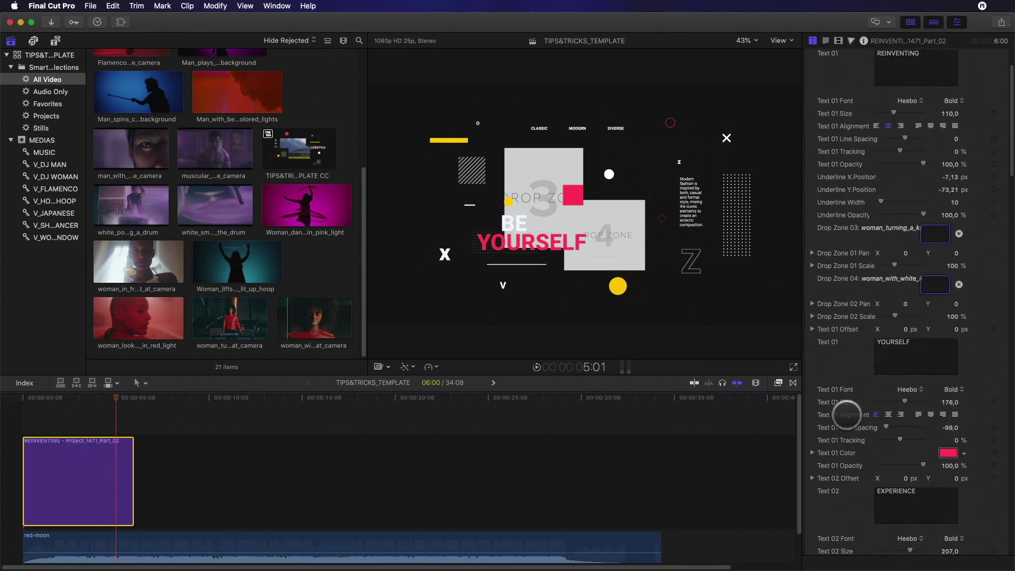
click(934, 331)
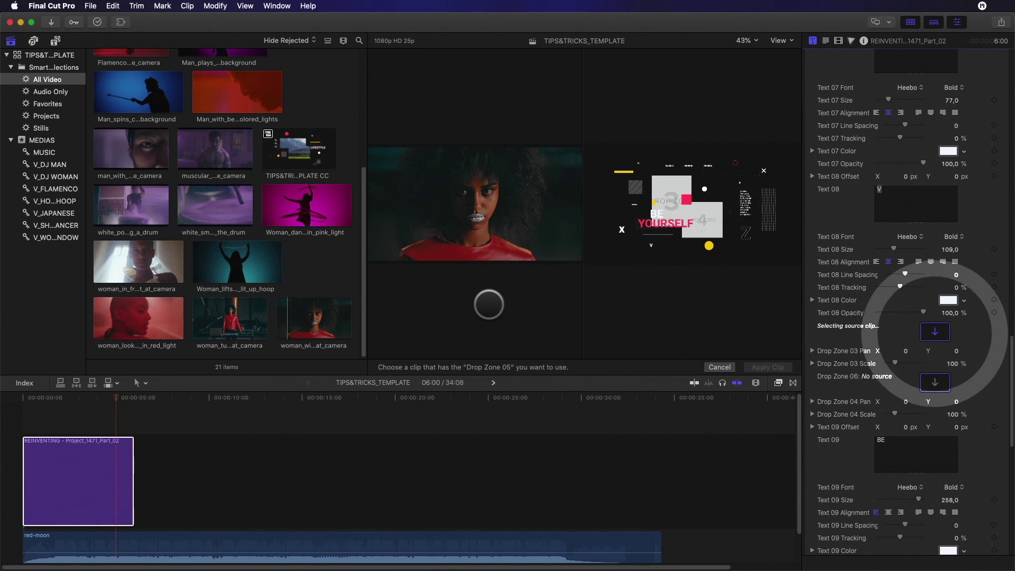
click(935, 382)
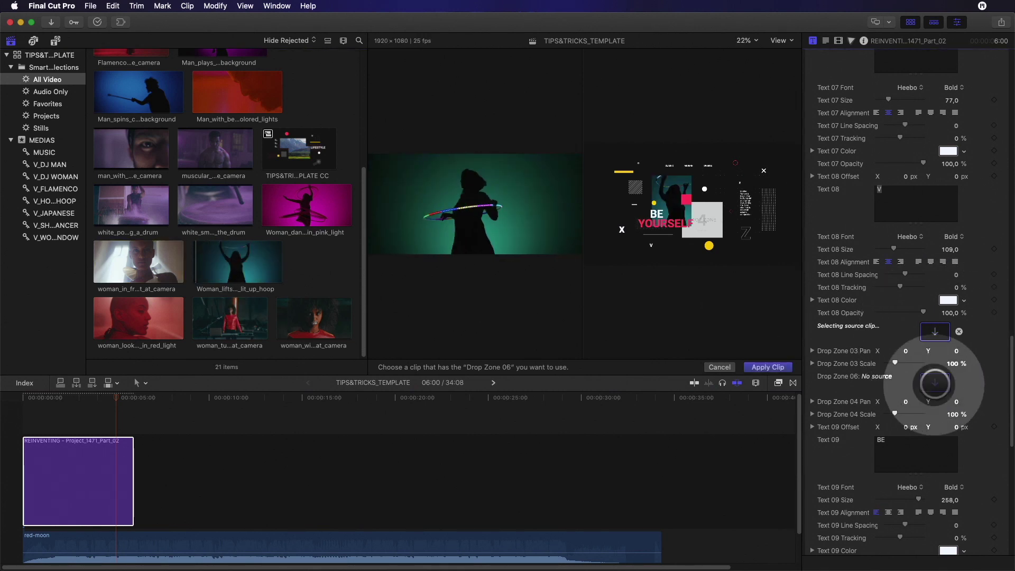
click(267, 210)
click(764, 367)
Step: Add the Project_1471_Part_04 title at 6:00, right after the first title, and place the playhead at 7:10
drag(109, 399, 133, 395)
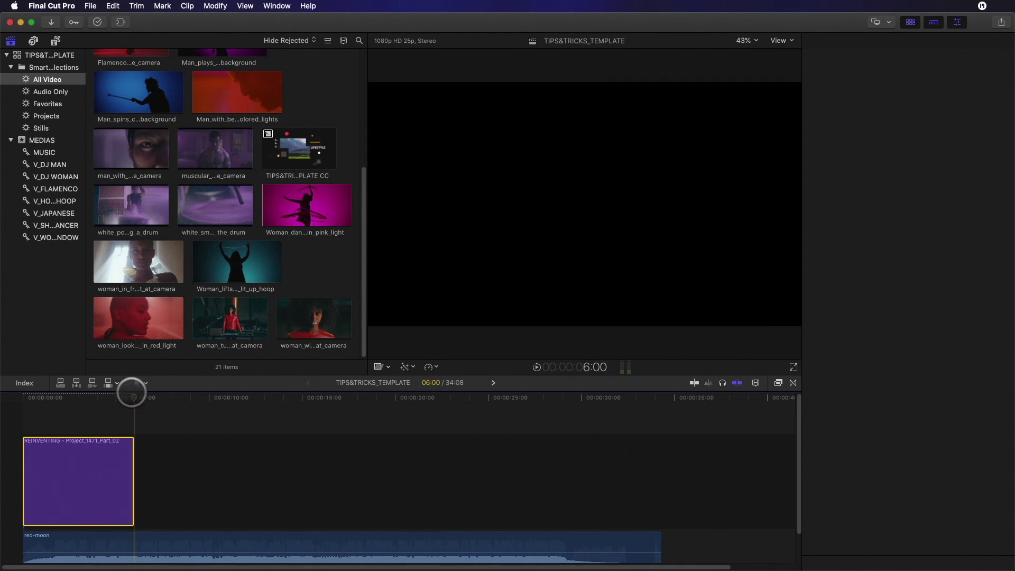
click(55, 40)
click(111, 152)
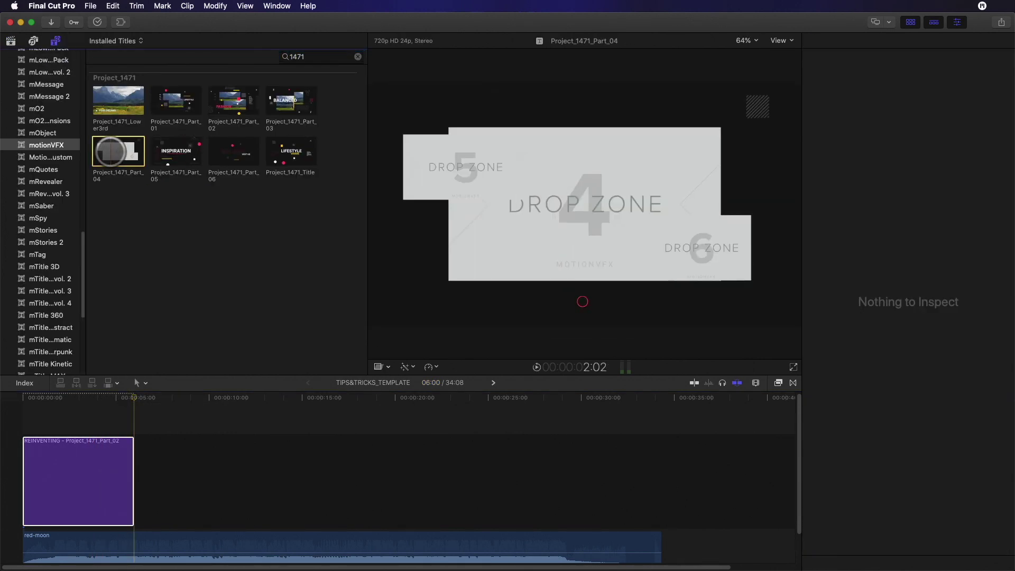
drag(110, 152, 145, 481)
drag(133, 399, 160, 396)
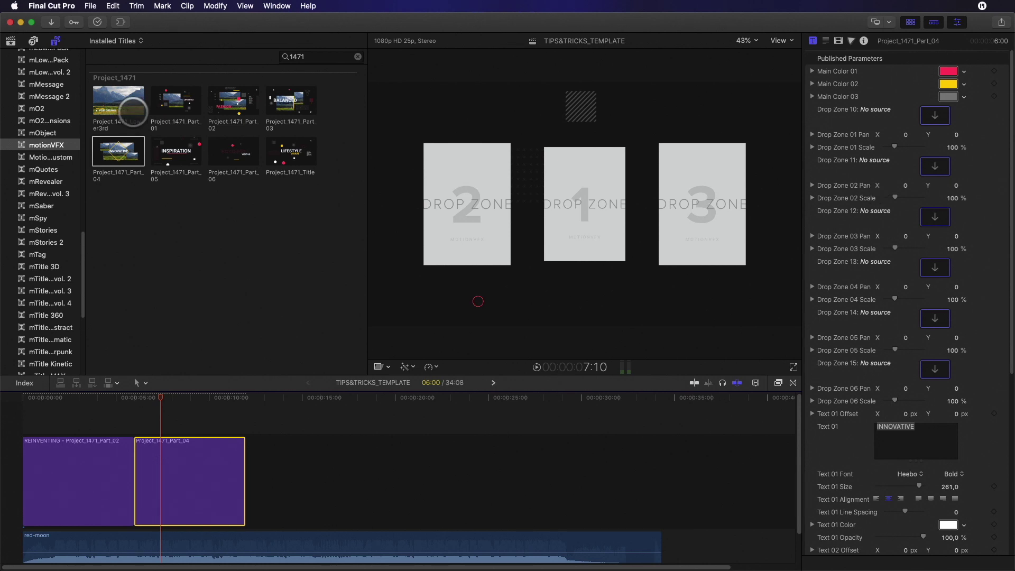
Step: Return to the media library, select the Project_1471_Part_04 title and show the V_FLAMENCO clips
click(11, 41)
click(167, 485)
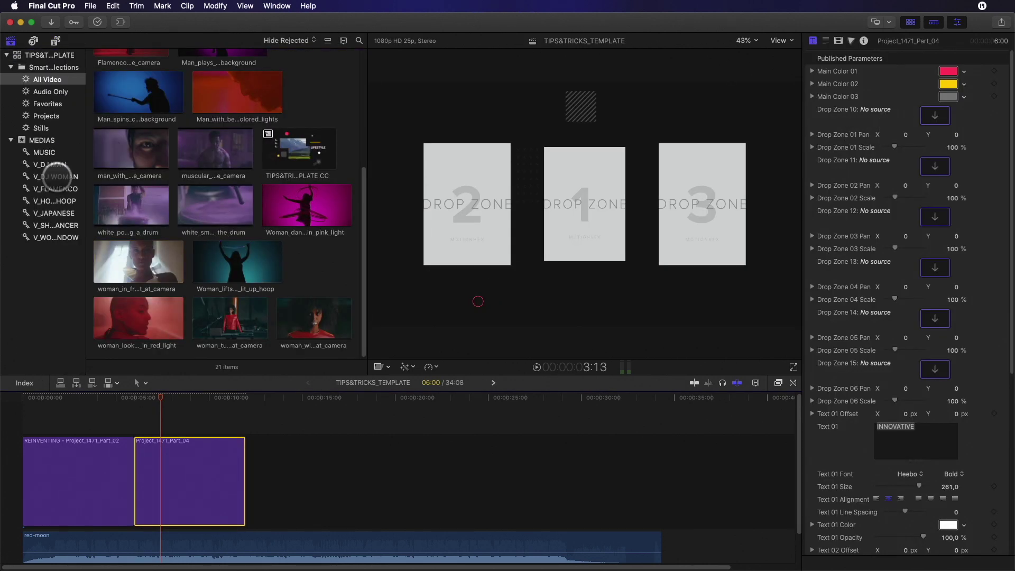
click(51, 189)
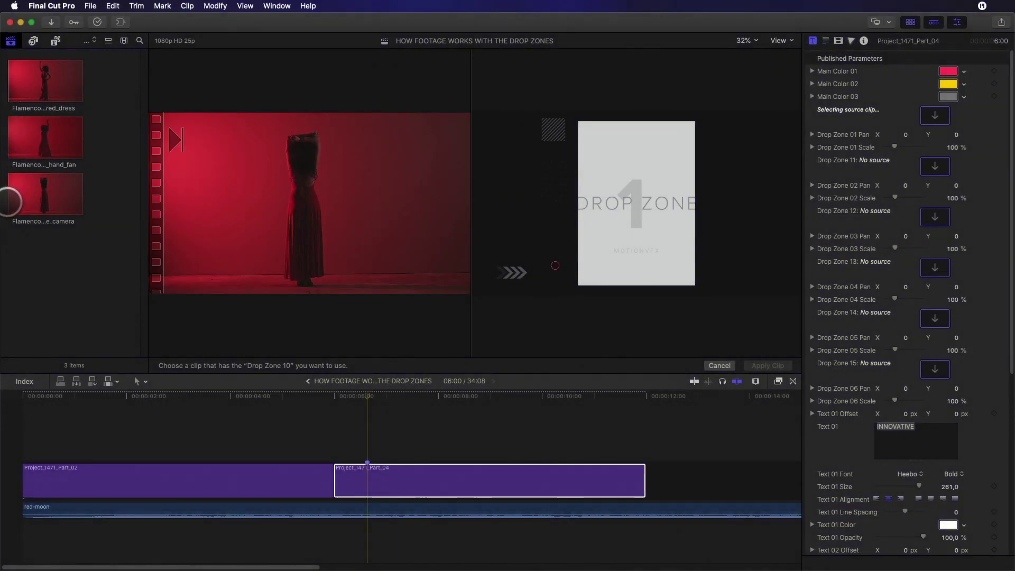
Step: Try several start frames of the Flamenco dancer back-to-the-camera clip for Drop Zone 10, and apply the clip from its beginning
click(10, 201)
click(23, 200)
click(47, 200)
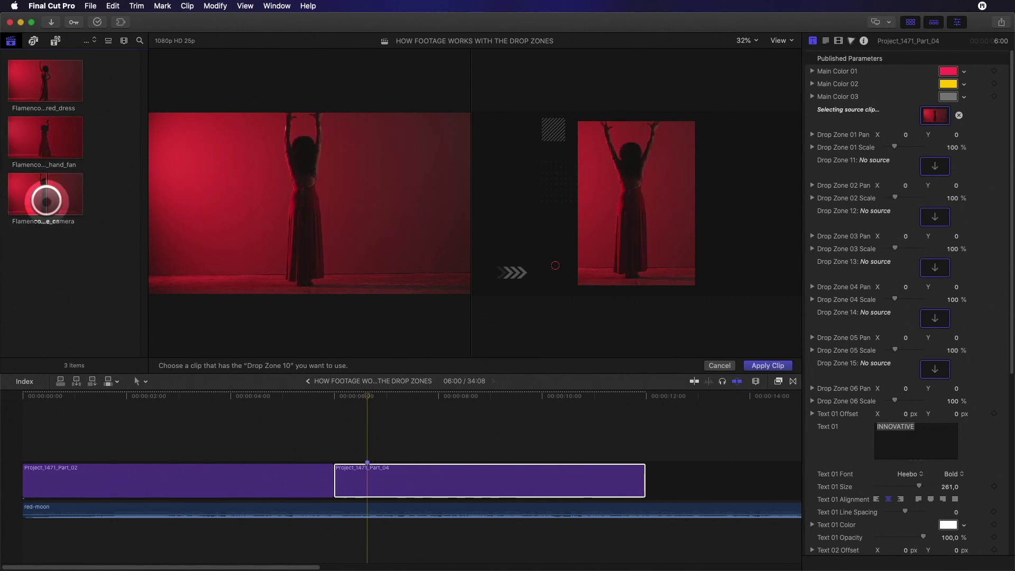
click(58, 201)
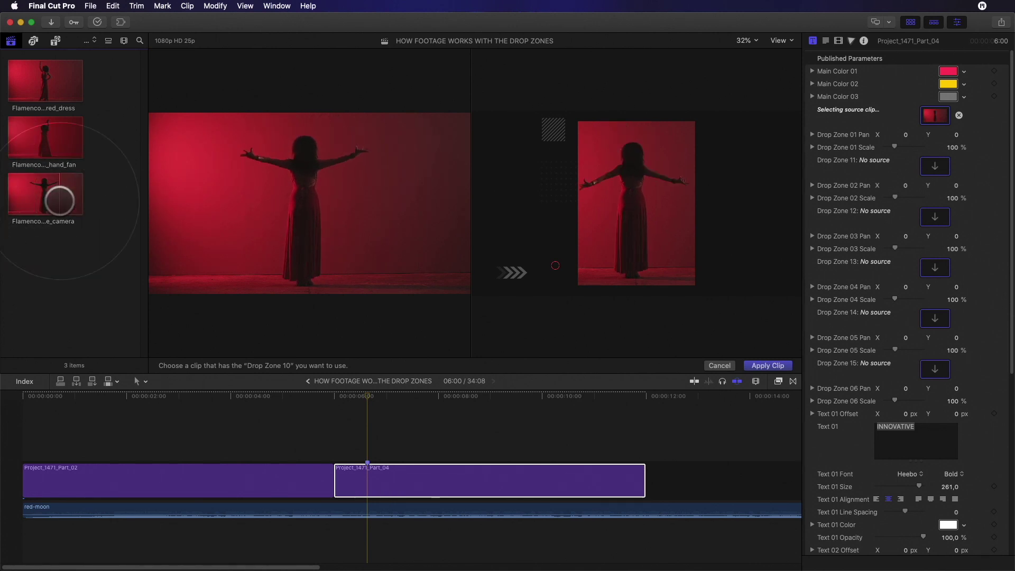
click(67, 201)
click(77, 201)
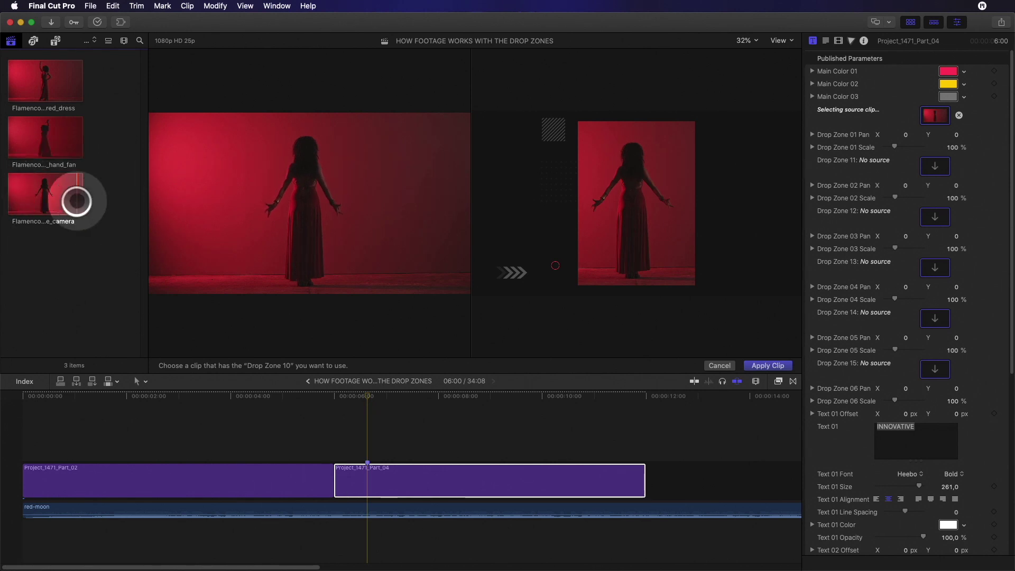
click(80, 201)
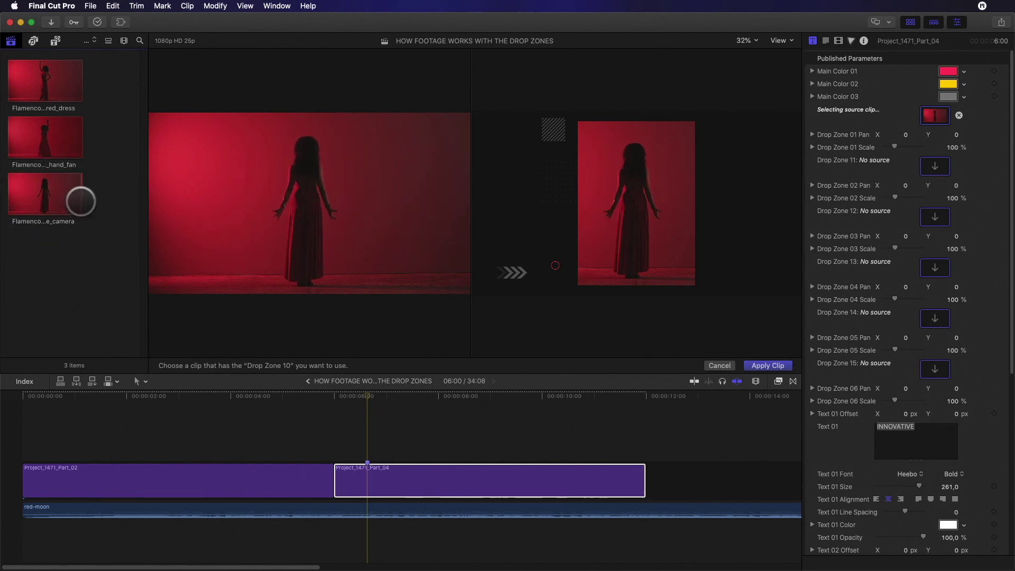
click(78, 202)
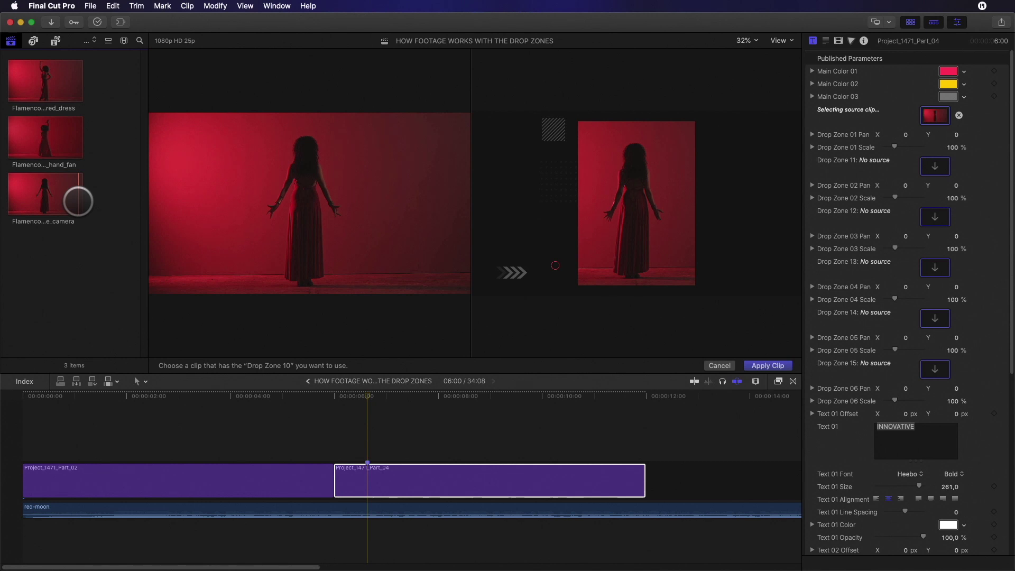
click(10, 203)
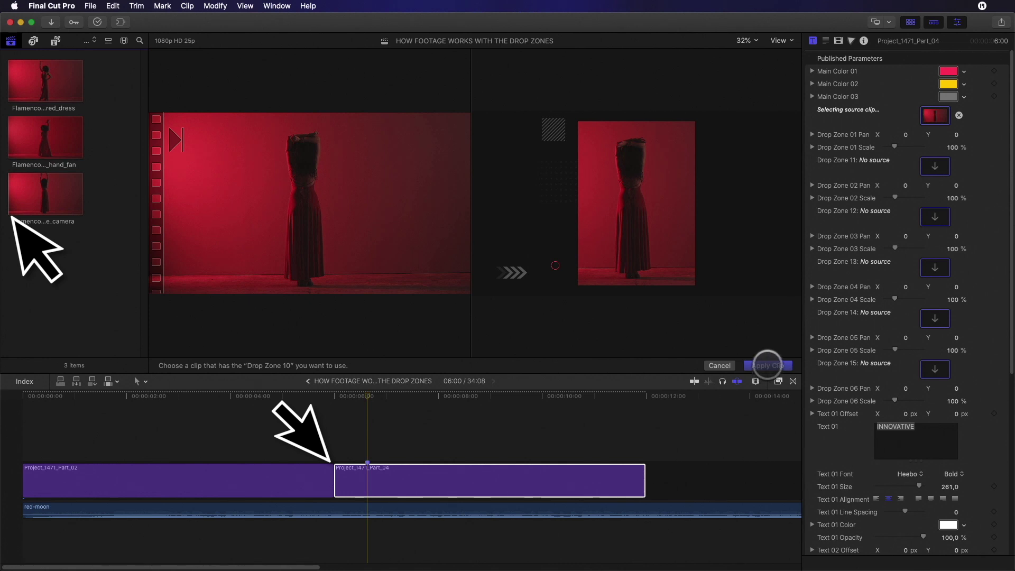
click(767, 364)
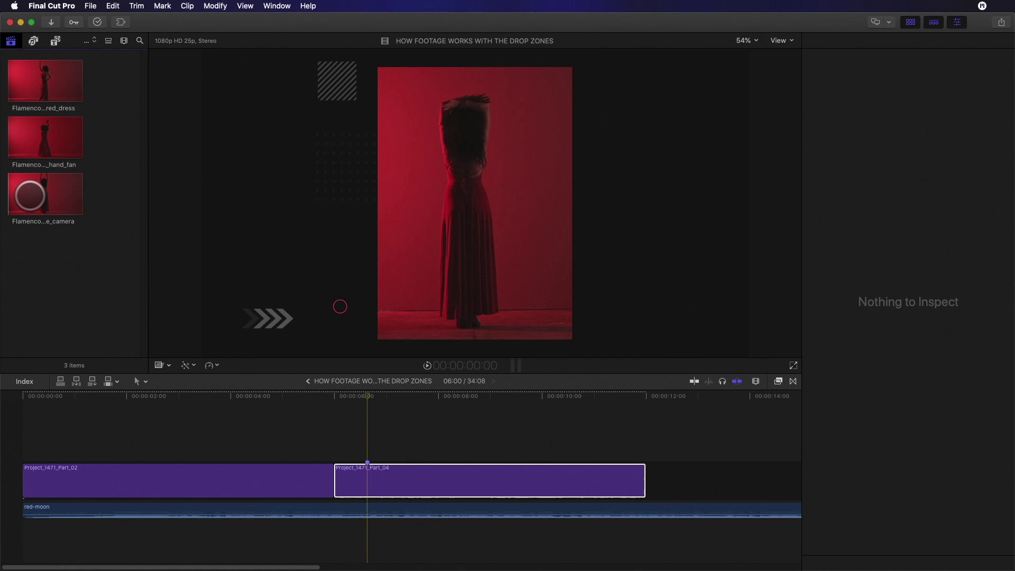
Step: Place the Flamenco dancer back-to-the-camera clip above the Project_1471_Part_04 title, aligned with the title's start
click(31, 194)
drag(37, 201, 338, 438)
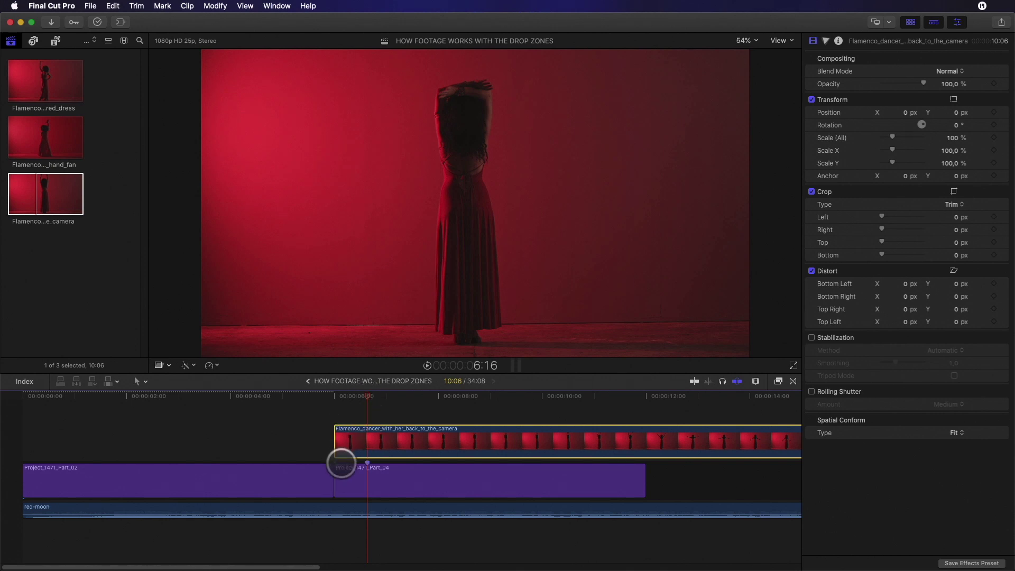
Step: Toggle the Flamenco clip above the Project_1471_Part_04 title off and on to compare it with the drop zone, and delete it
key(v)
key(v)
key(v)
key(v)
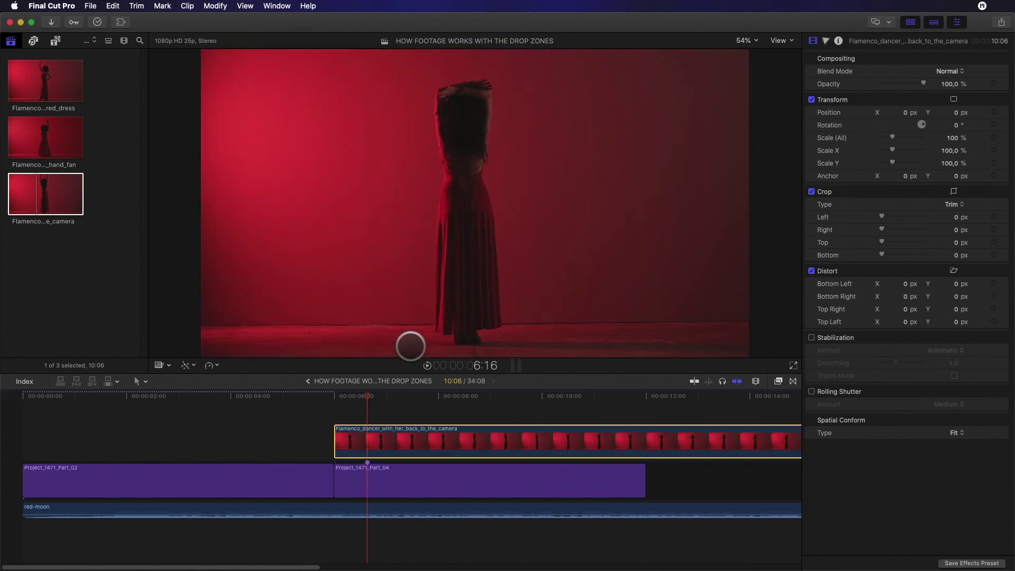
key(Delete)
Step: Apply the Flamenco dancer back-to-the-camera clip to Drop Zone 10 of the Project_1471_Part_04 title, with a different start frame
click(373, 478)
click(934, 115)
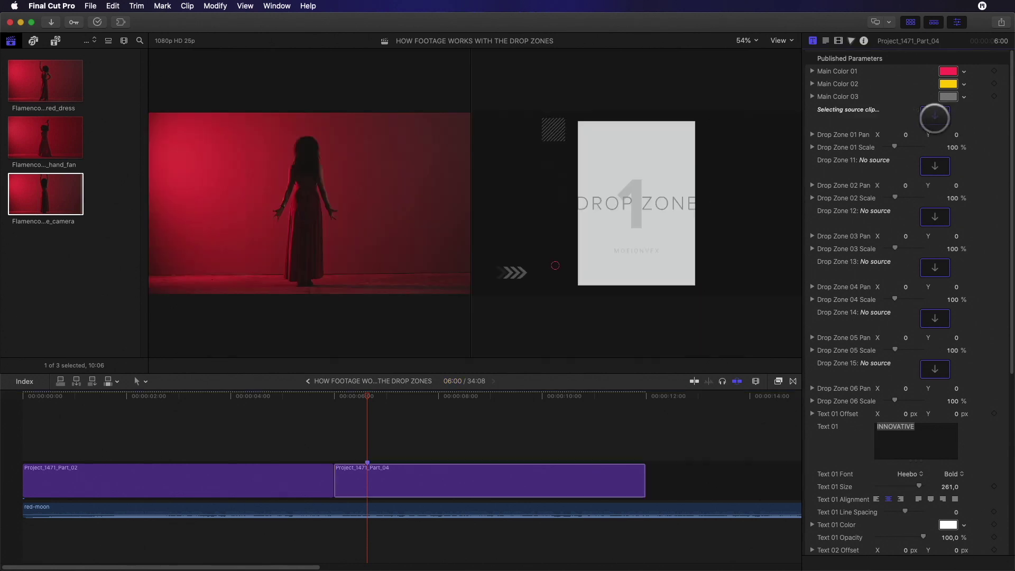
click(68, 199)
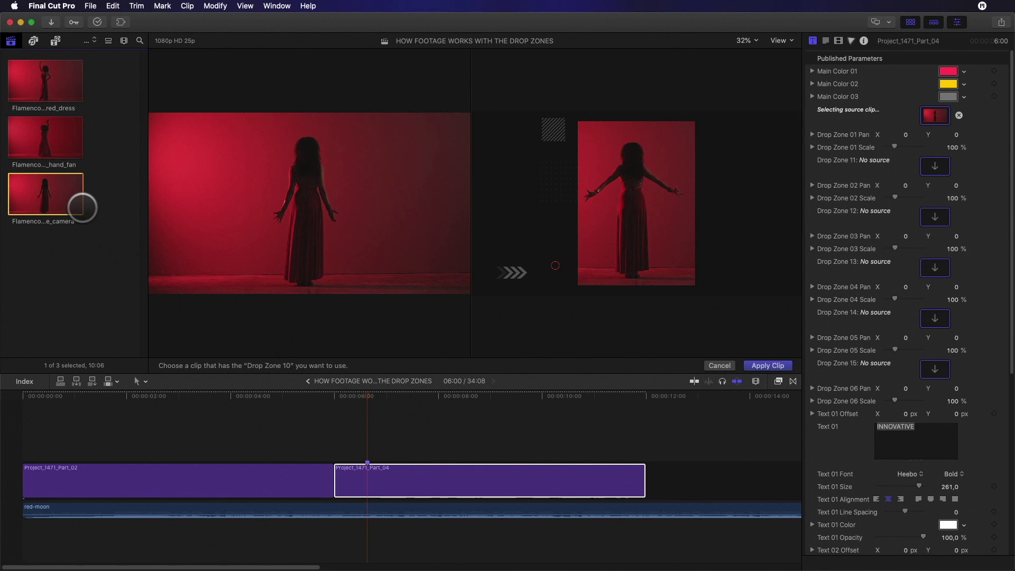
click(769, 365)
Step: Place the back-to-the-camera clip above the titles again and toggle its visibility to compare its timing with the drop zone
drag(46, 192, 275, 438)
click(211, 365)
click(323, 405)
drag(323, 405, 344, 405)
key(v)
Step: Apply the back-to-the-camera clip from a frame near its end to Drop Zone 10, and check the title at 6:16
click(361, 483)
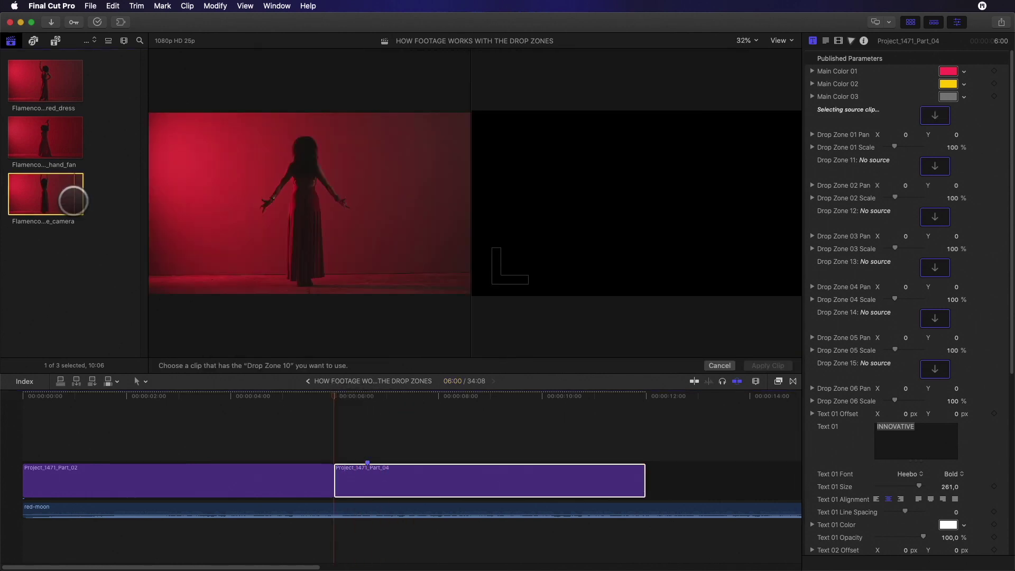
click(72, 201)
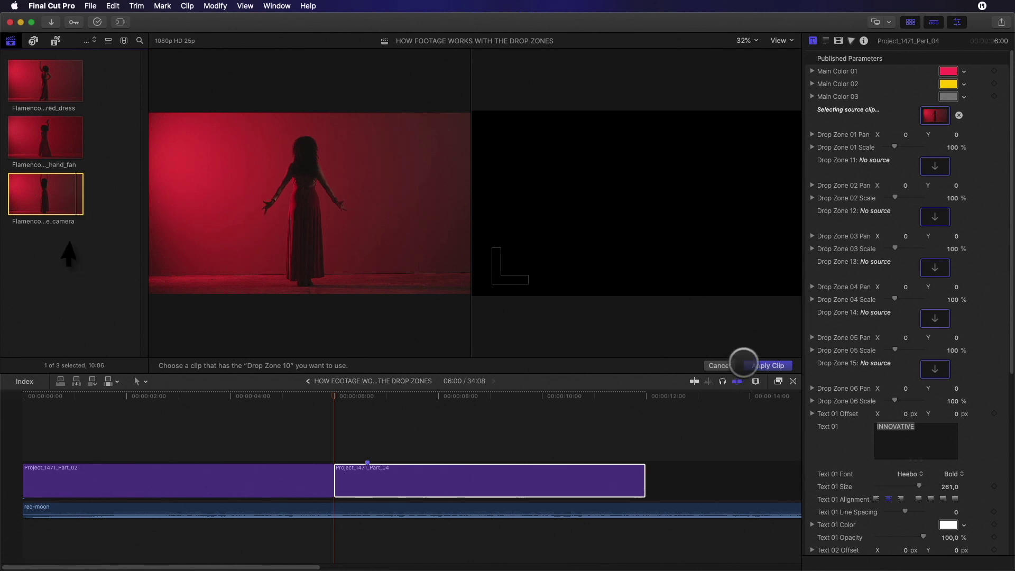
click(761, 365)
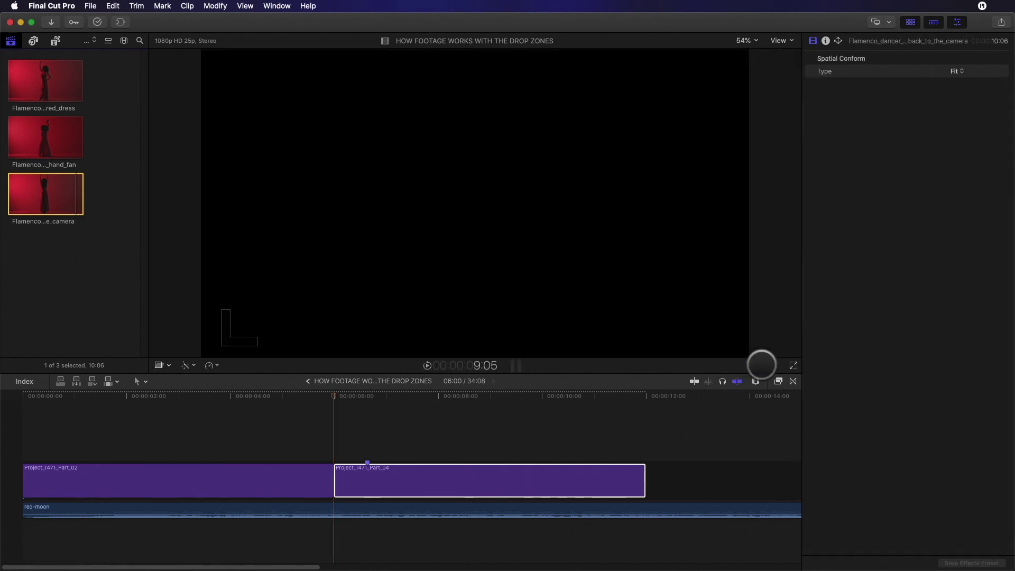
drag(334, 396, 367, 397)
click(495, 260)
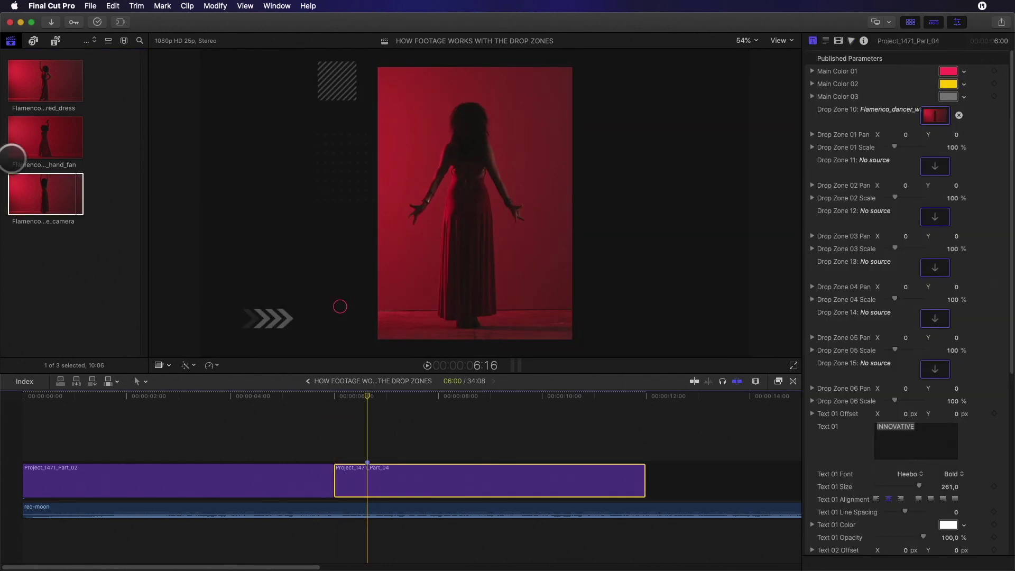
click(75, 205)
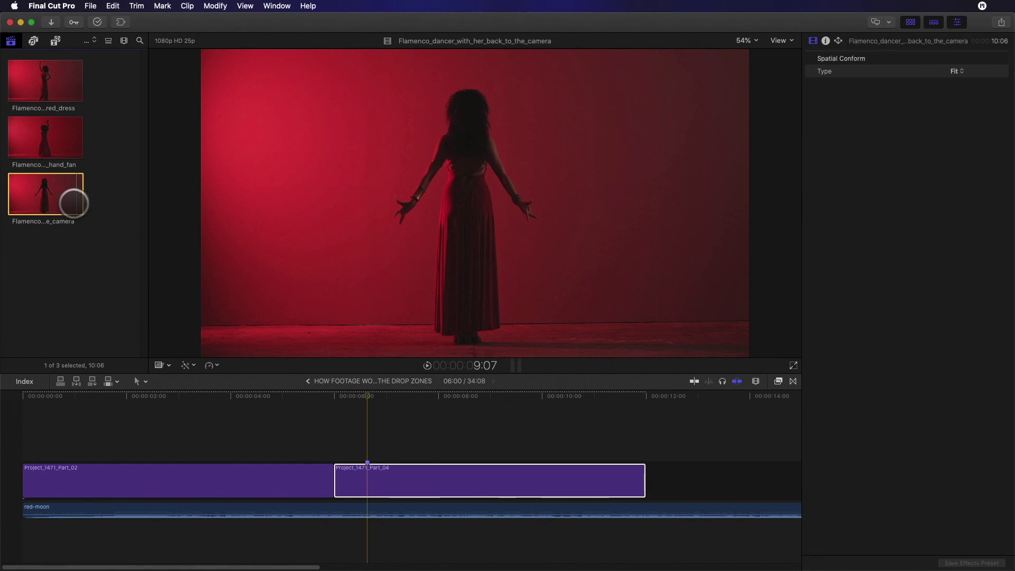
click(369, 478)
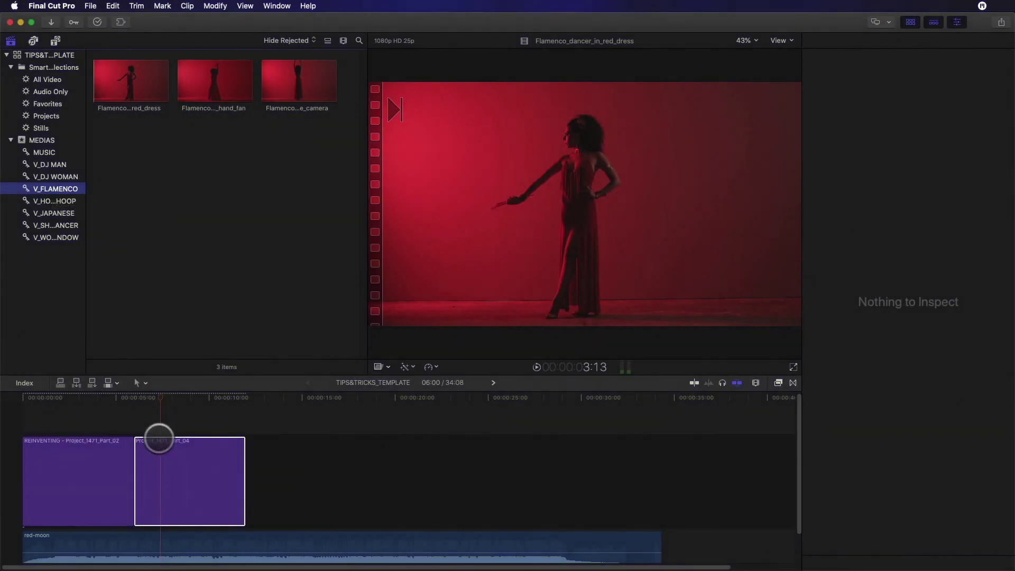
Step: In the TIPS&TRICKS_TEMPLATE project, fill Drop Zones 10, 11 and 12 of the Project_1471_Part_04 title with the back-to-the-camera, red dress and hand fan clips
click(160, 449)
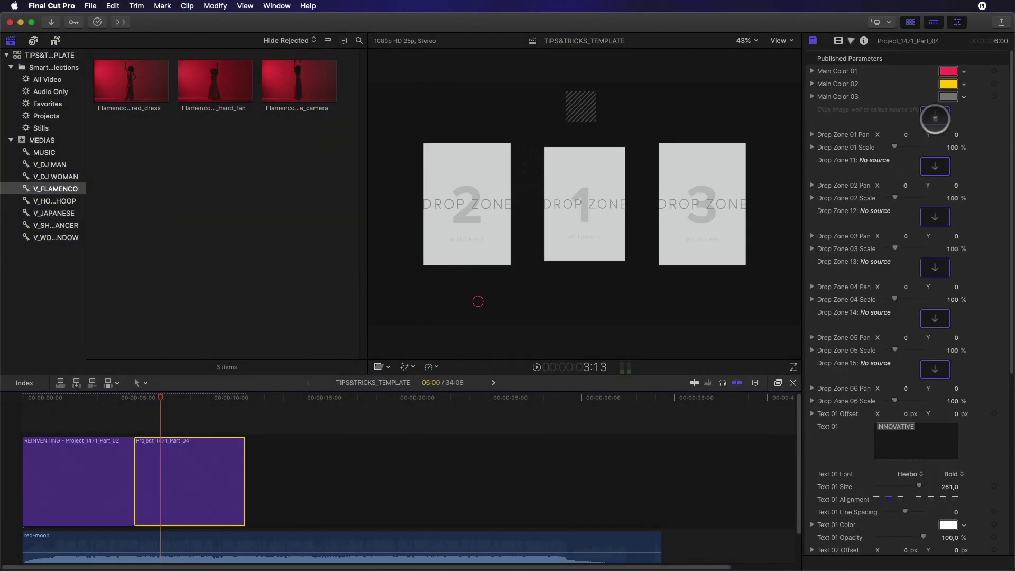
click(933, 115)
click(311, 84)
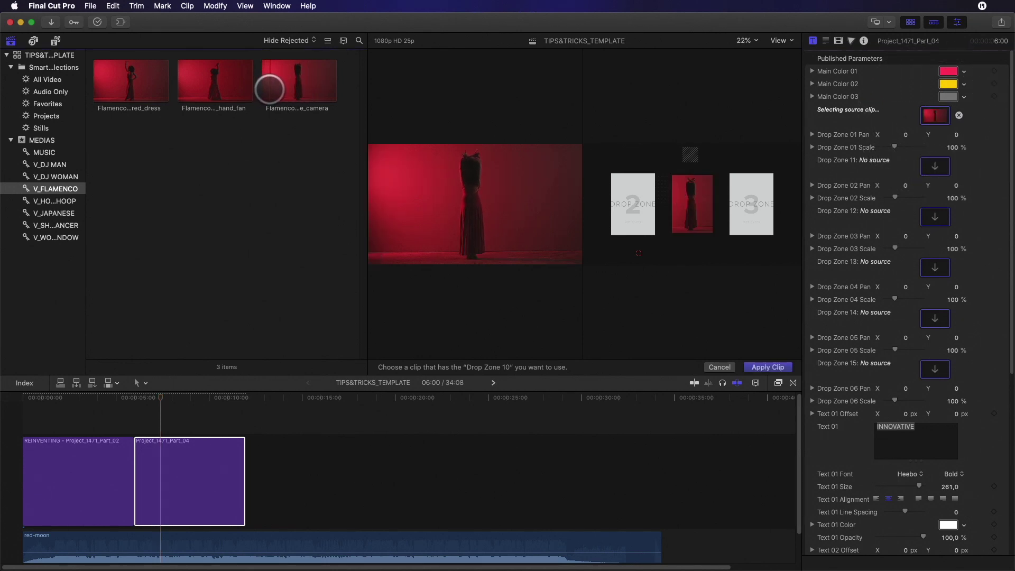
click(935, 167)
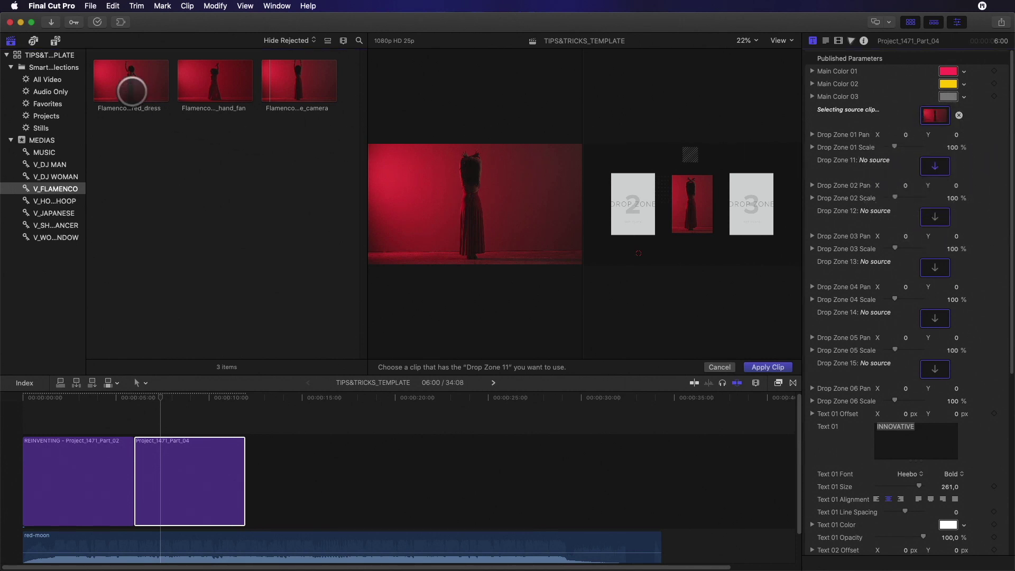
click(107, 91)
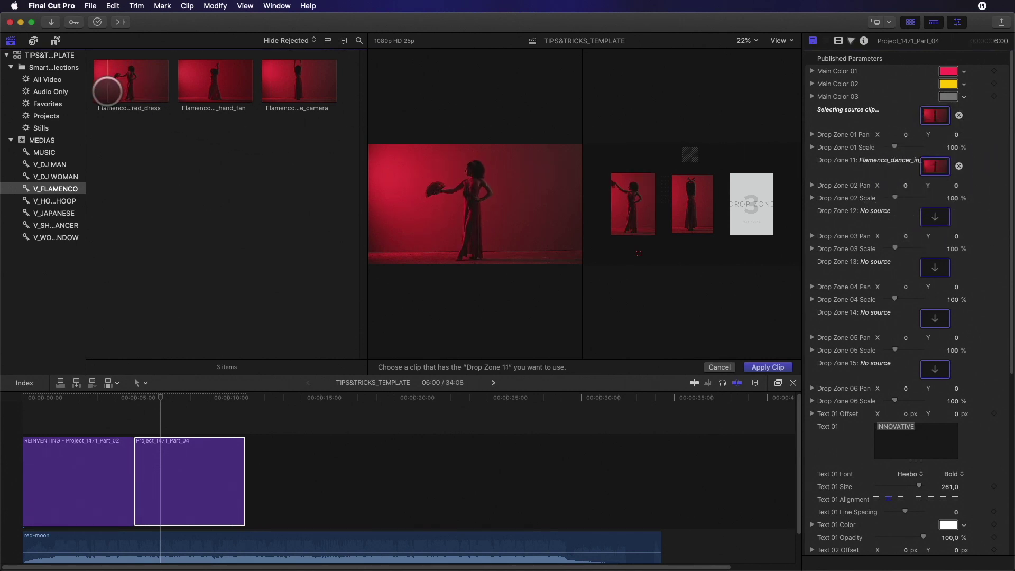
click(935, 217)
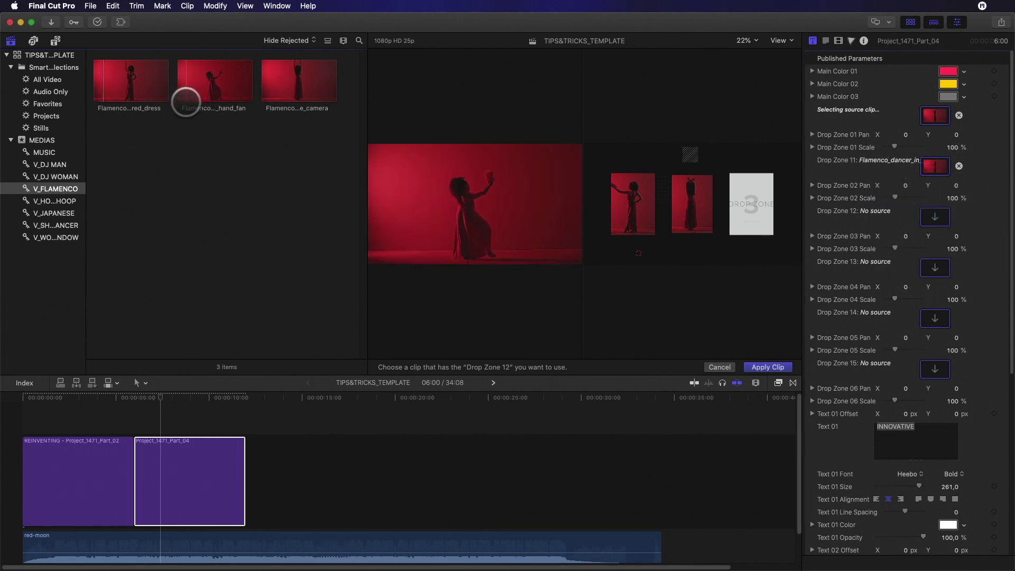
click(181, 101)
click(764, 366)
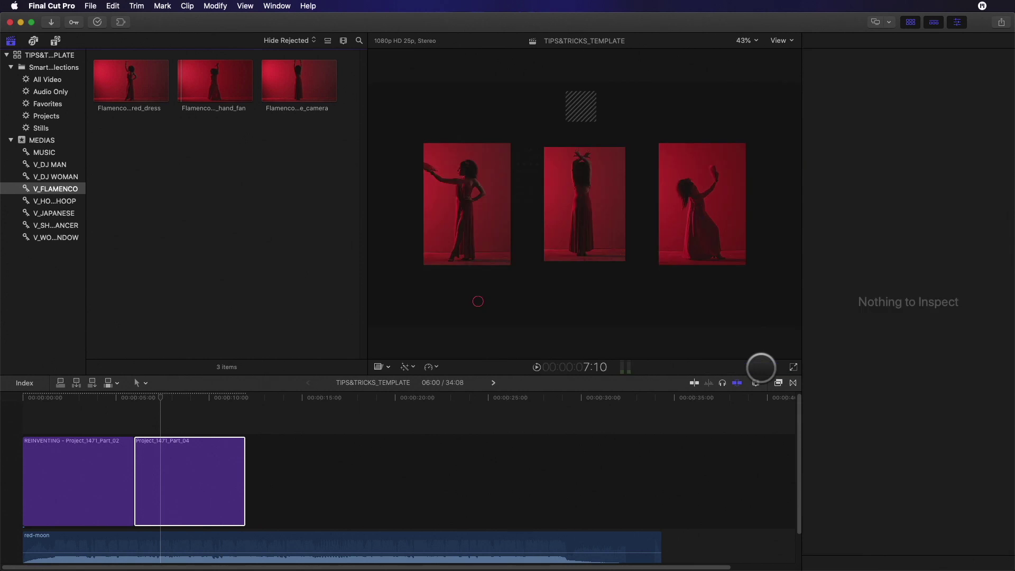
Step: Set Drop Zone 02 Pan X to 7,9, Drop Zone 01 Pan Y to -0,7 and Drop Zone 01 Scale to 102%
click(159, 483)
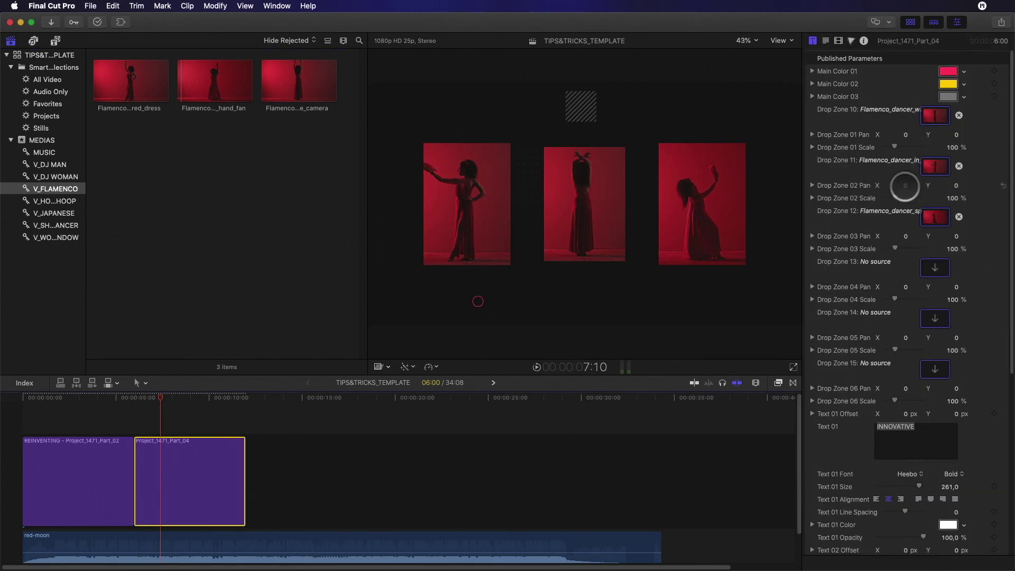
drag(905, 186, 910, 186)
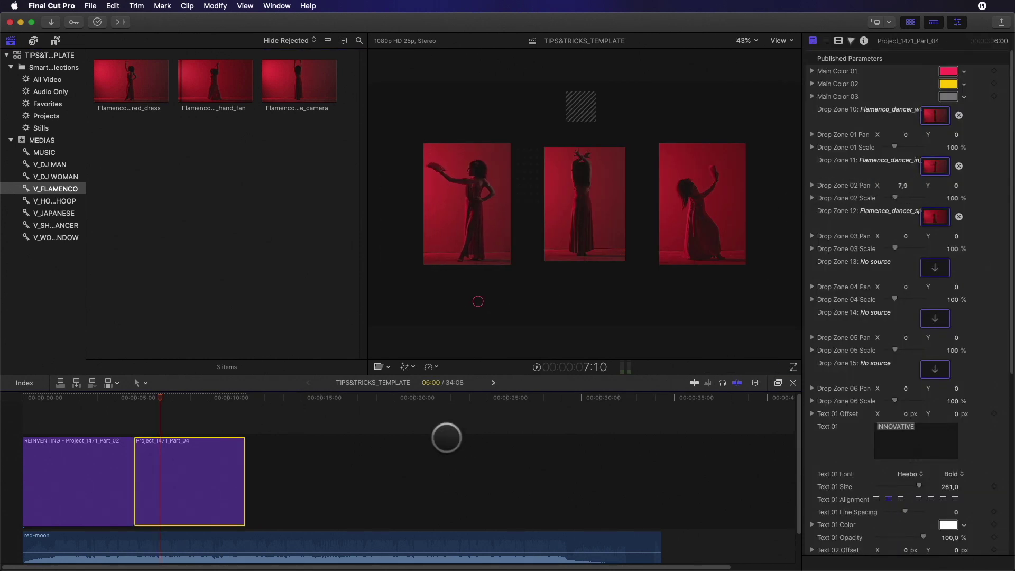
drag(159, 398, 149, 399)
drag(956, 135, 897, 148)
drag(953, 135, 953, 139)
Step: At 7:23, fill Drop Zones 13, 14 and 15 with the V_JAPANESE clips of the muscular man, brown eyes and bearded man's mouth
drag(149, 401, 170, 403)
click(54, 213)
click(171, 456)
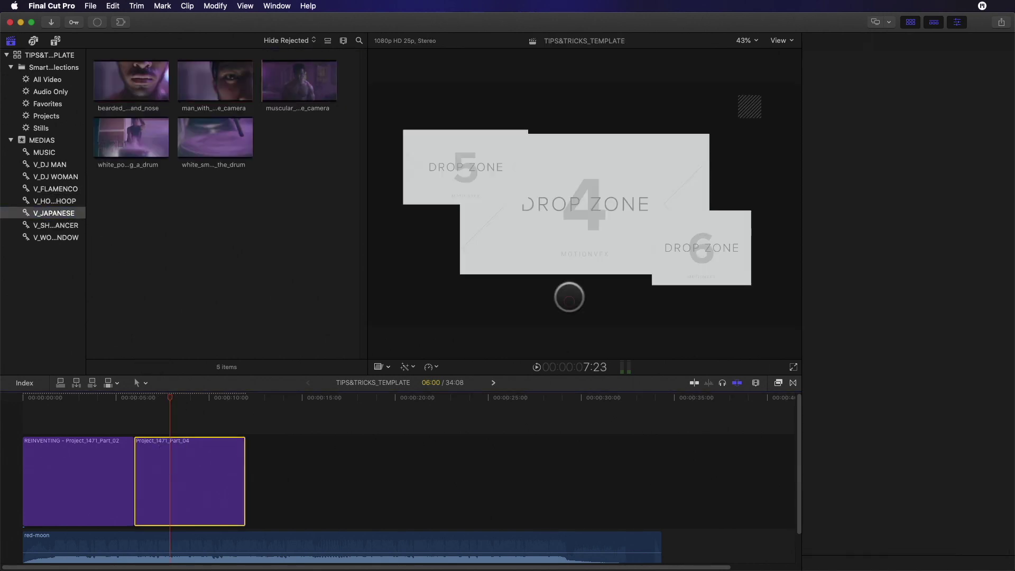
click(935, 267)
click(285, 91)
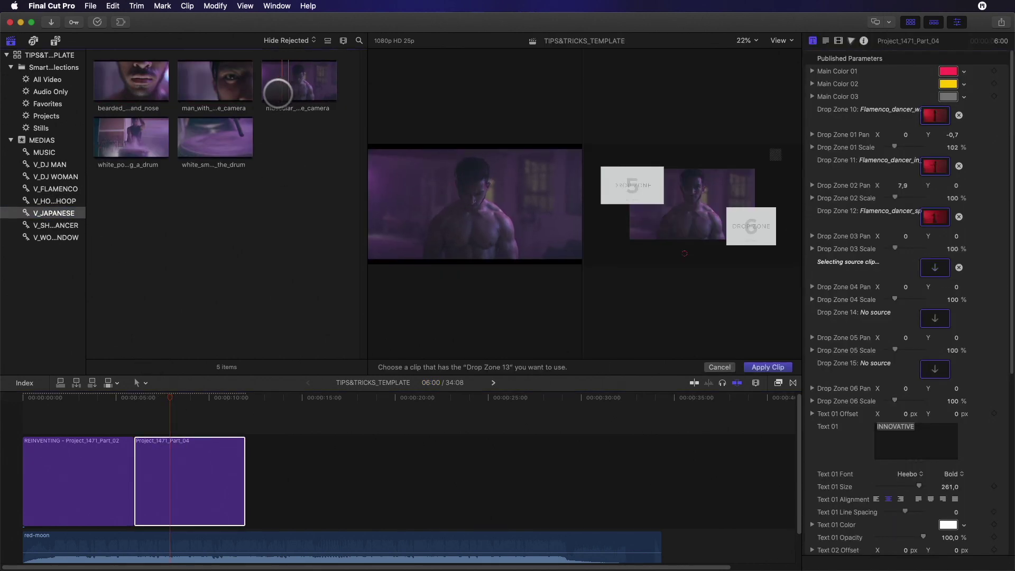
click(934, 317)
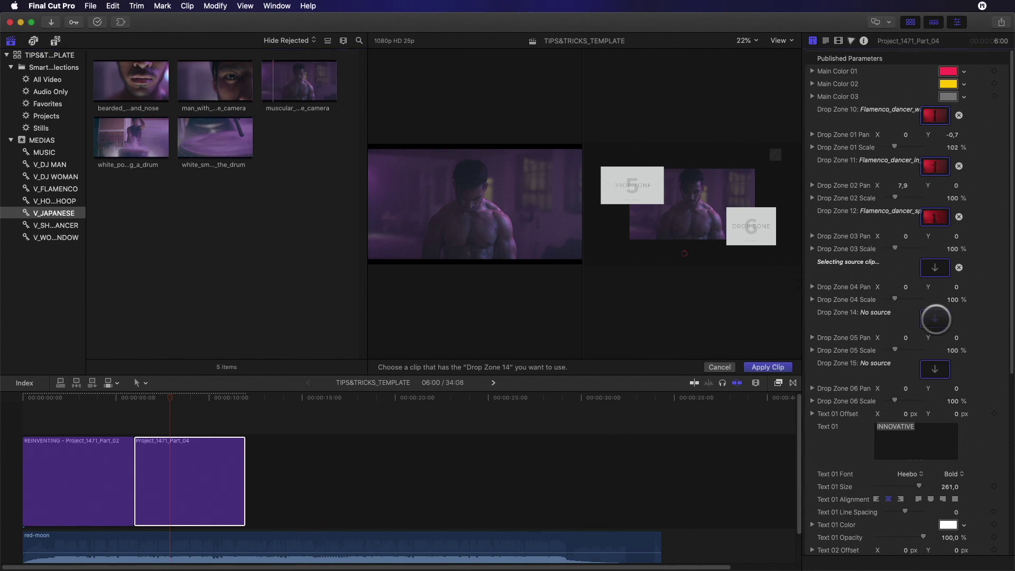
click(228, 81)
click(934, 369)
click(106, 85)
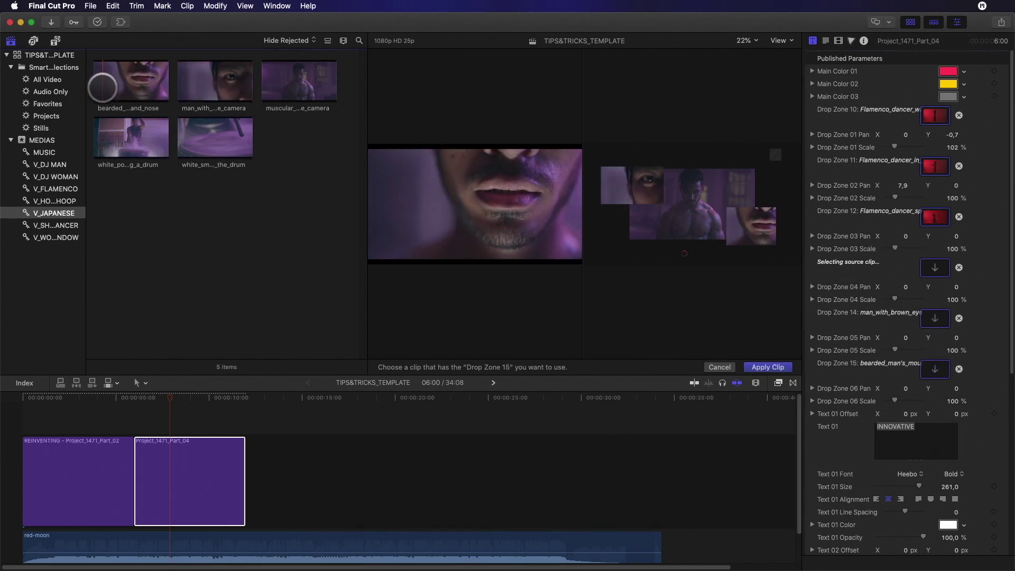
click(767, 367)
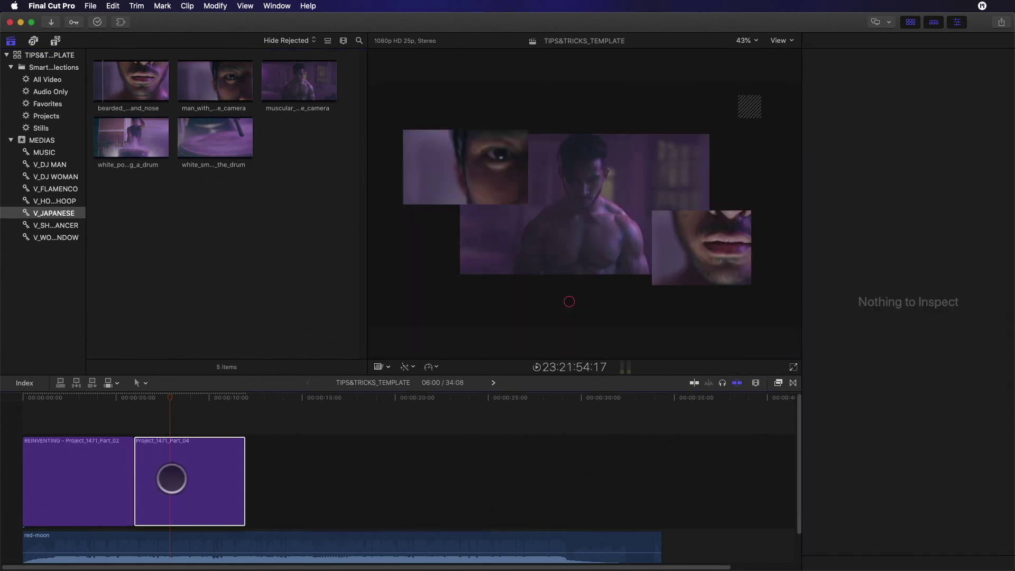
Step: Set Drop Zone 05 Pan X to -15,6, Drop Zone 06 Pan X to 19,2 and Drop Zone 06 Scale to 126%
click(163, 476)
click(906, 287)
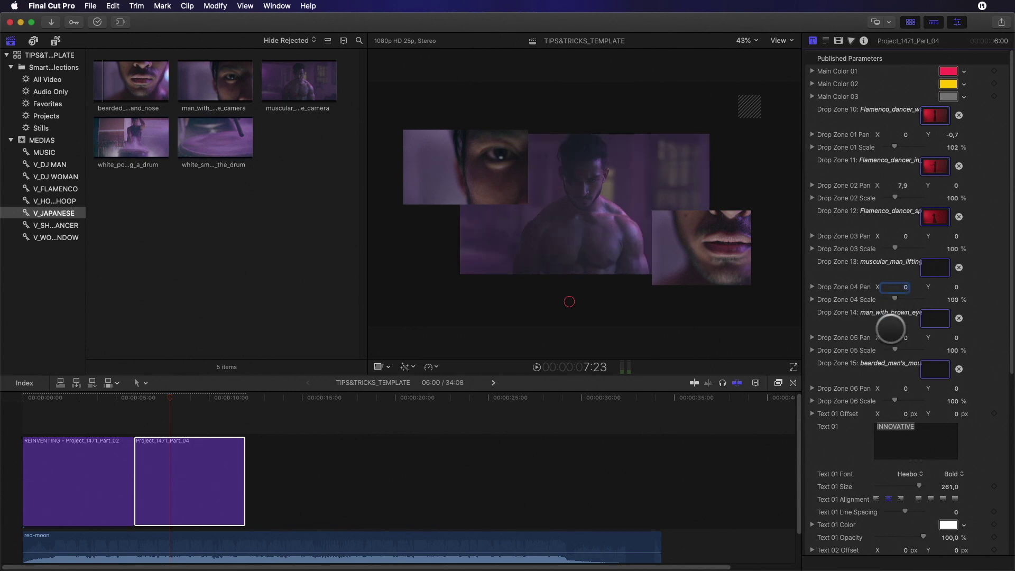
drag(906, 338, 893, 338)
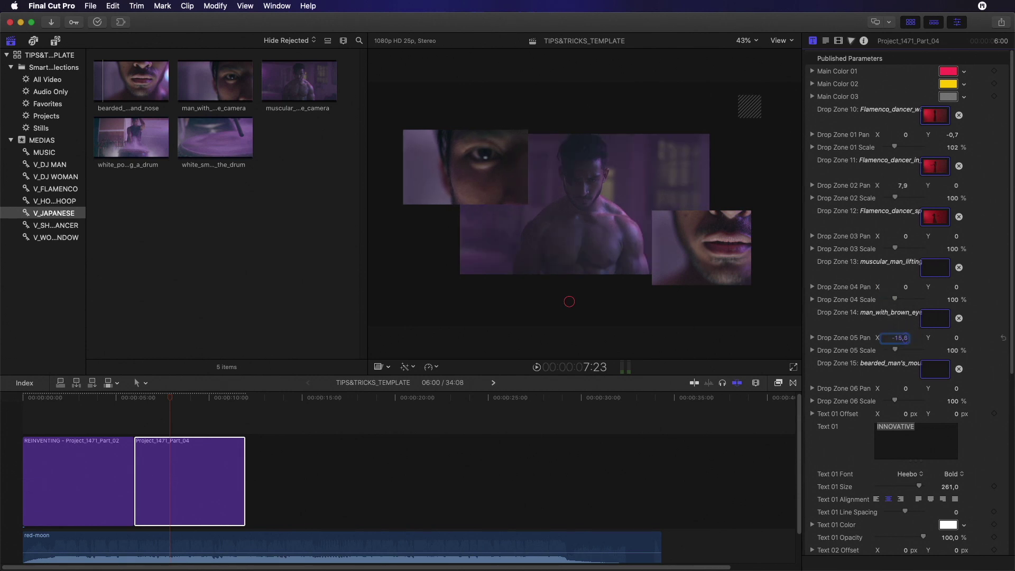
mouse_move(905, 389)
mouse_down()
mouse_move(897, 401)
mouse_move(901, 391)
mouse_up()
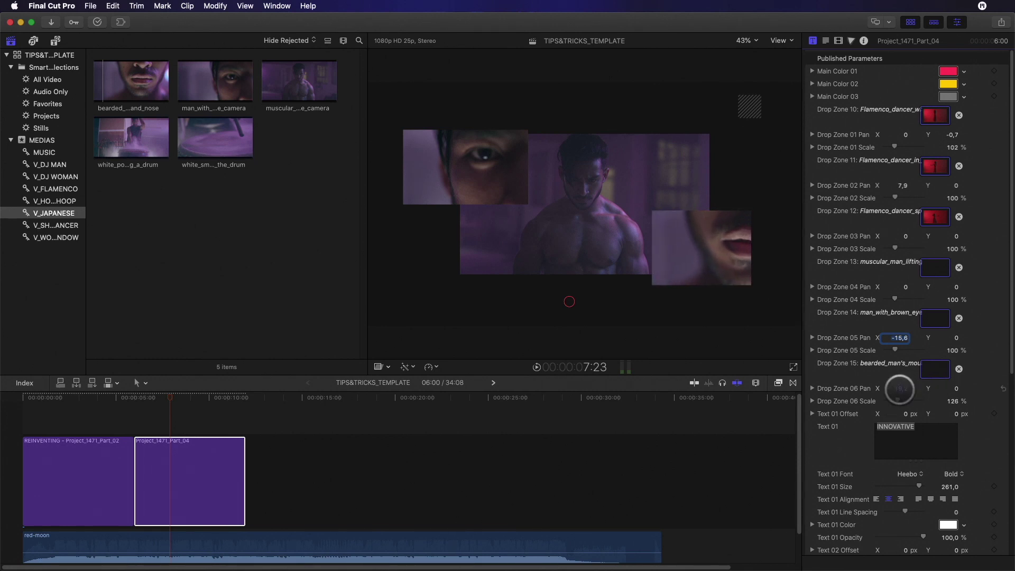
Step: At 8:19, reframe Drop Zone 05 with Pan X -17,1, Pan Y -15,3 and Scale 110%
click(174, 398)
drag(174, 397, 186, 397)
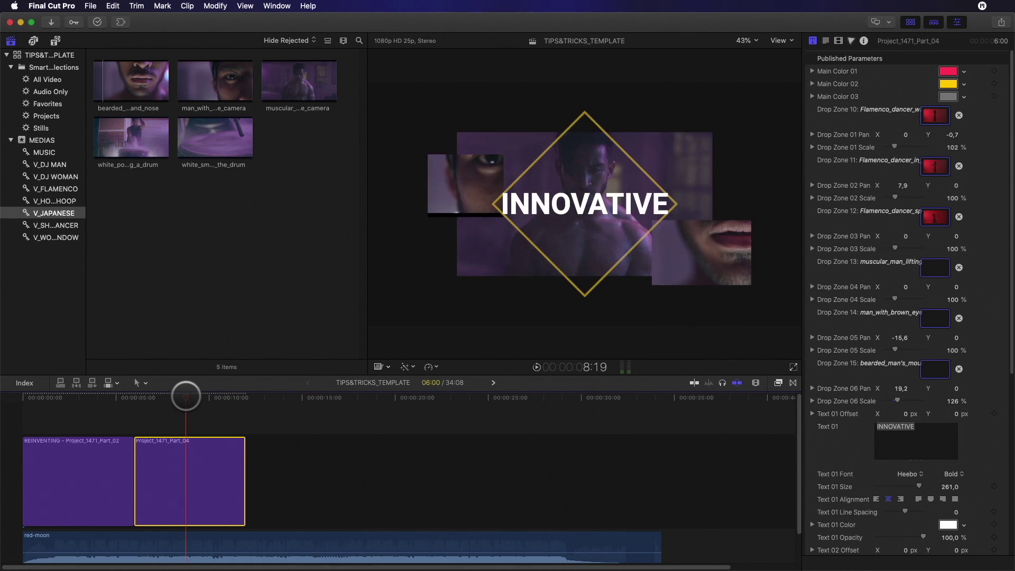
drag(900, 337, 899, 337)
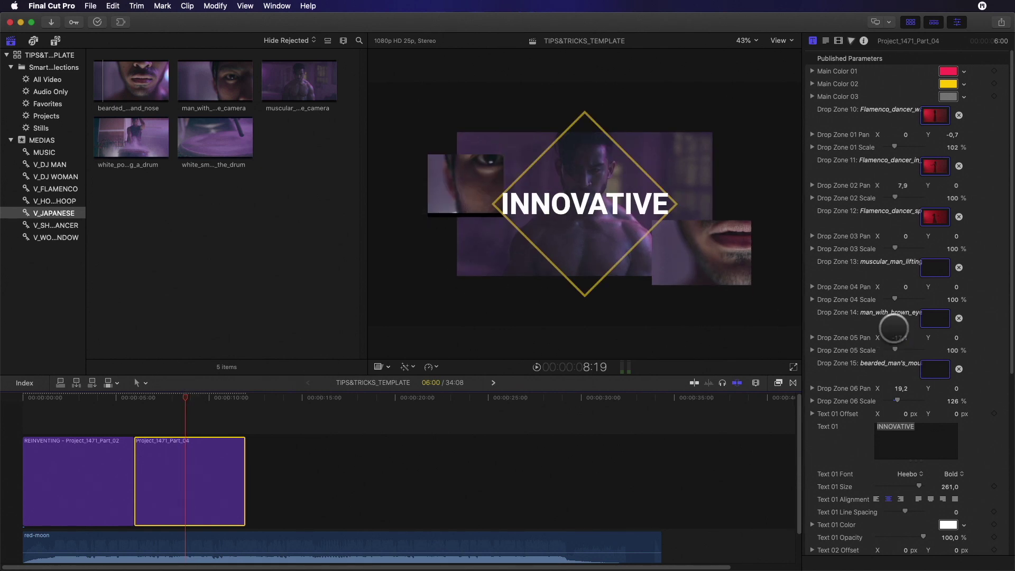
drag(956, 338, 953, 337)
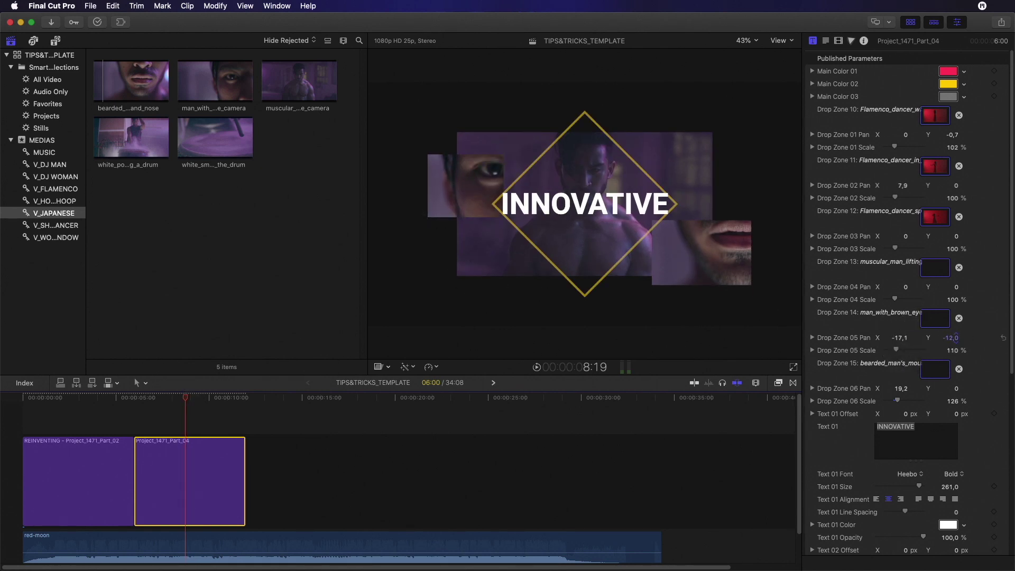
mouse_move(190, 400)
mouse_down()
mouse_move(169, 401)
mouse_move(195, 401)
mouse_move(176, 401)
mouse_move(185, 400)
mouse_up()
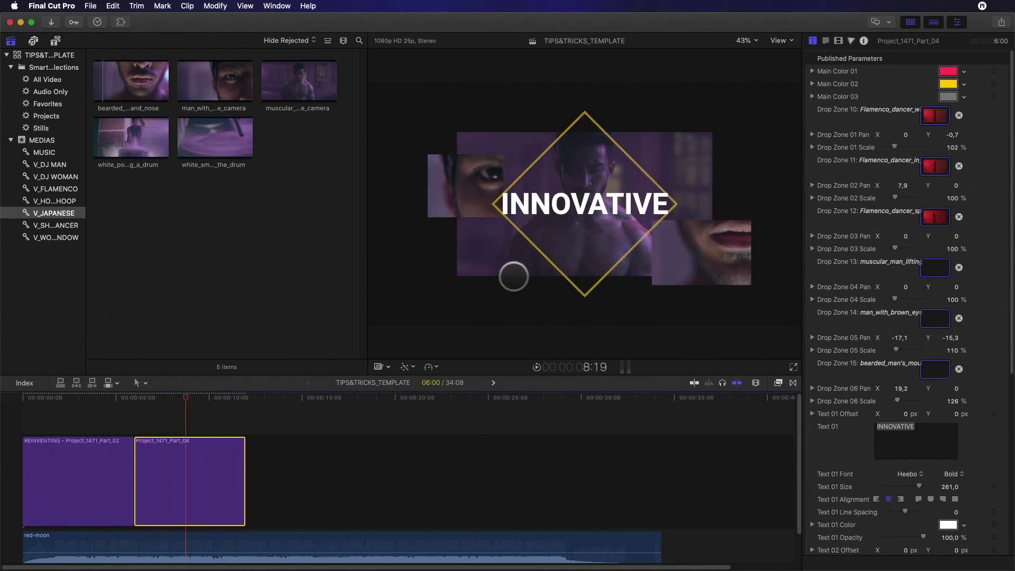
Step: Replace Text 01, Text 02 and Text 03 of the Project_1471_Part_04 title with SURPASS, YOUR and LIMITS in Heebo Bold
click(188, 399)
mouse_move(188, 399)
mouse_down()
mouse_move(165, 401)
mouse_move(186, 396)
mouse_up()
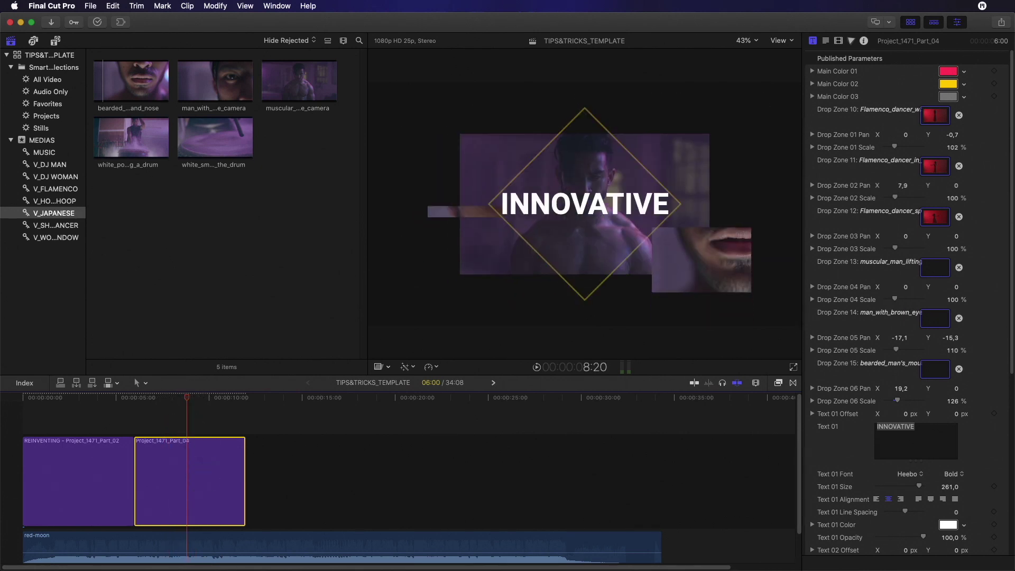
text(SURPASS)
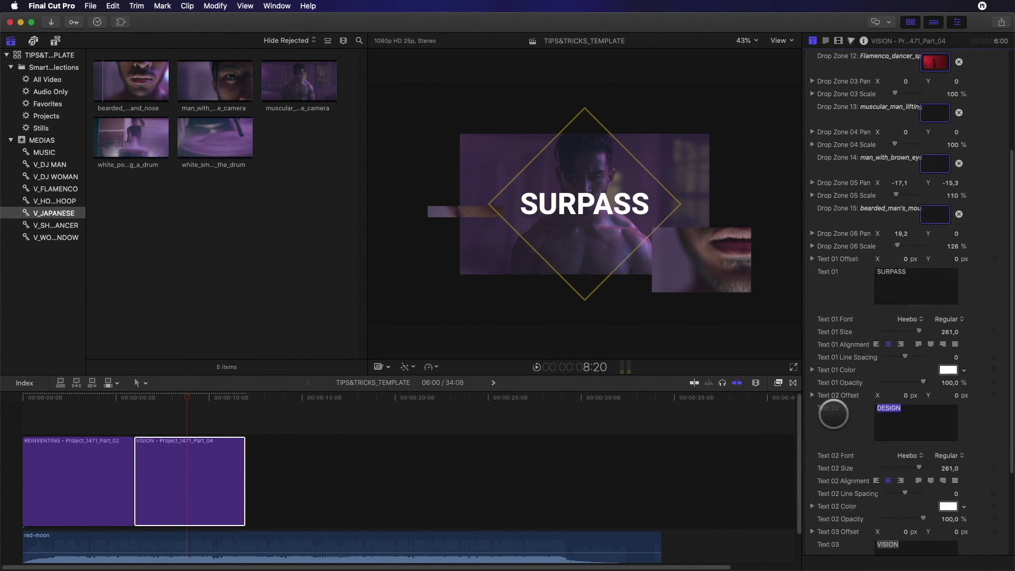
text(R)
scroll(897, 431, down, 5)
double_click(897, 430)
text(LIMITS)
click(187, 400)
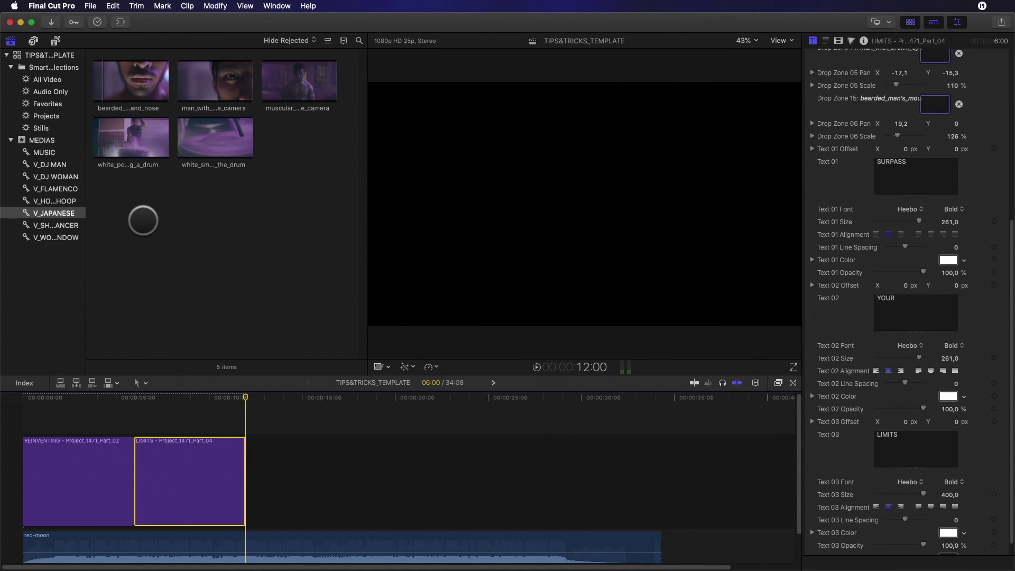
Step: Add the Project_1471_Part_05 title at 12:00, right after the second title, and move the playhead into it
click(55, 41)
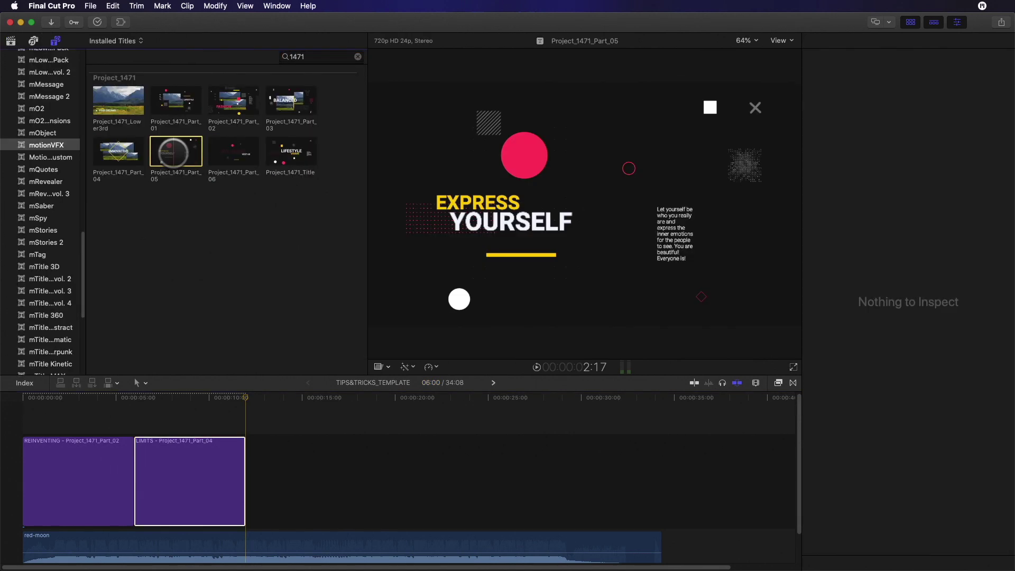
drag(173, 153, 281, 476)
drag(245, 396, 327, 375)
Step: Fill Drop Zone 16 of the Project_1471_Part_05 title with the white_powder_rising clip and Drop Zone 17 with the white_smoke_rising clip
click(10, 40)
click(324, 482)
scroll(841, 352, down, 10)
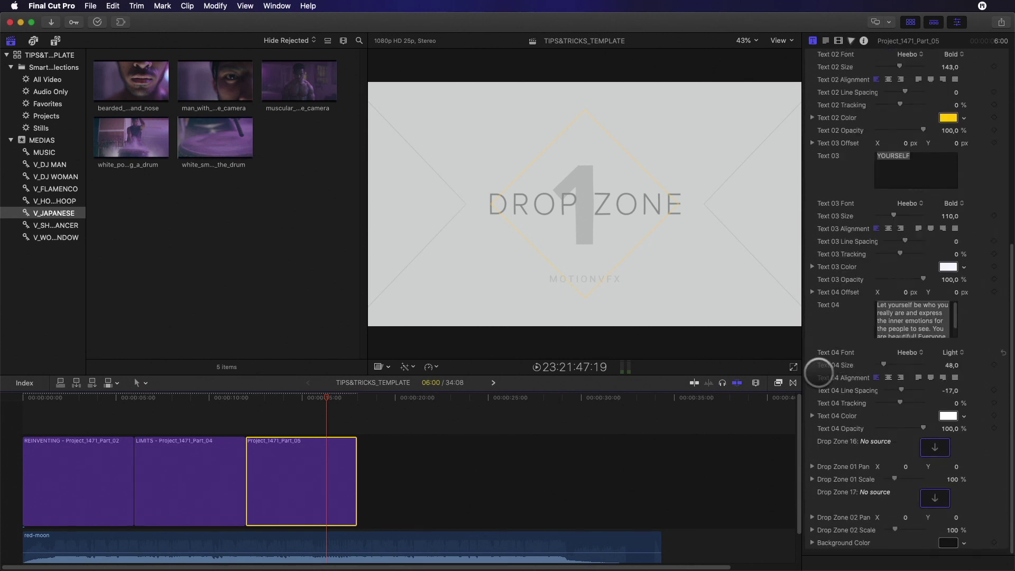
click(934, 447)
click(100, 138)
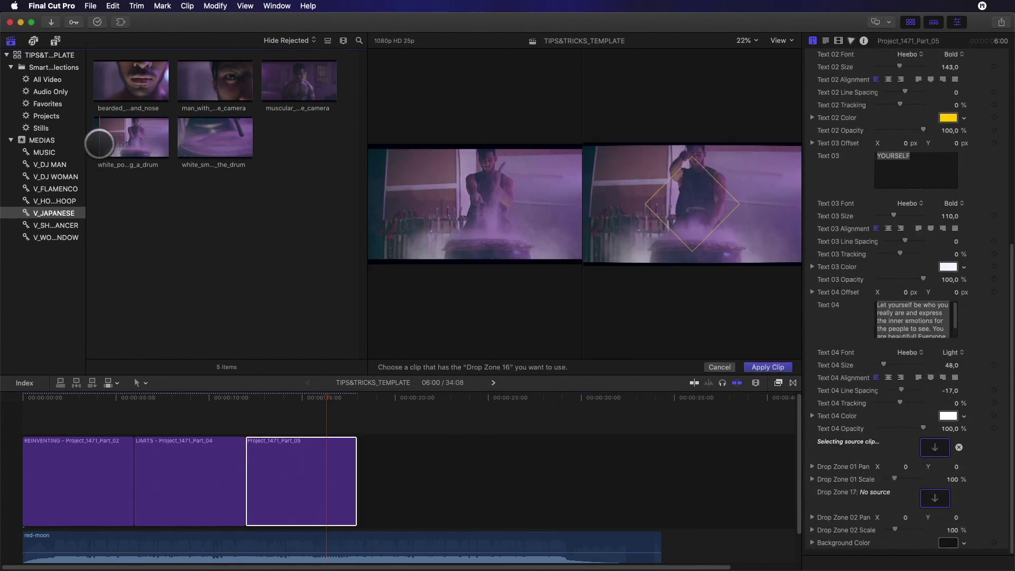
click(935, 499)
click(181, 136)
click(760, 367)
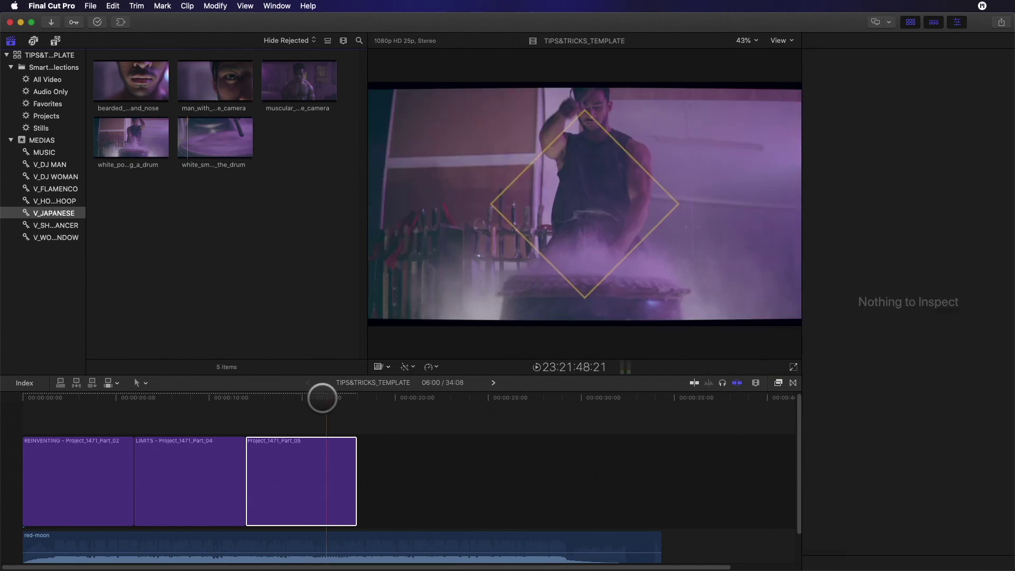
Step: At 16:19, set Drop Zone 01 Scale to 110%, and play the third title from its start
drag(325, 398, 335, 396)
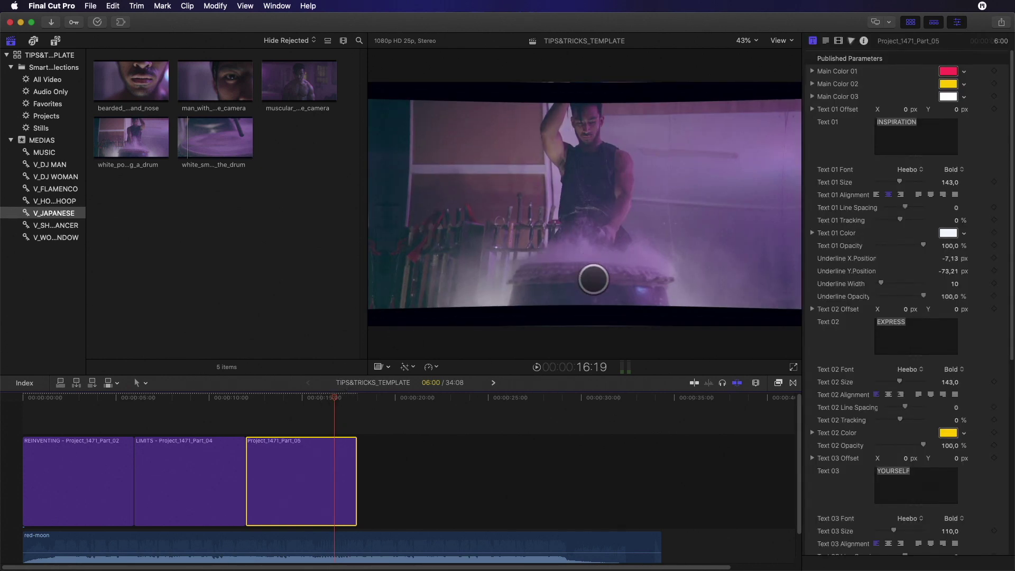
scroll(829, 407, down, 12)
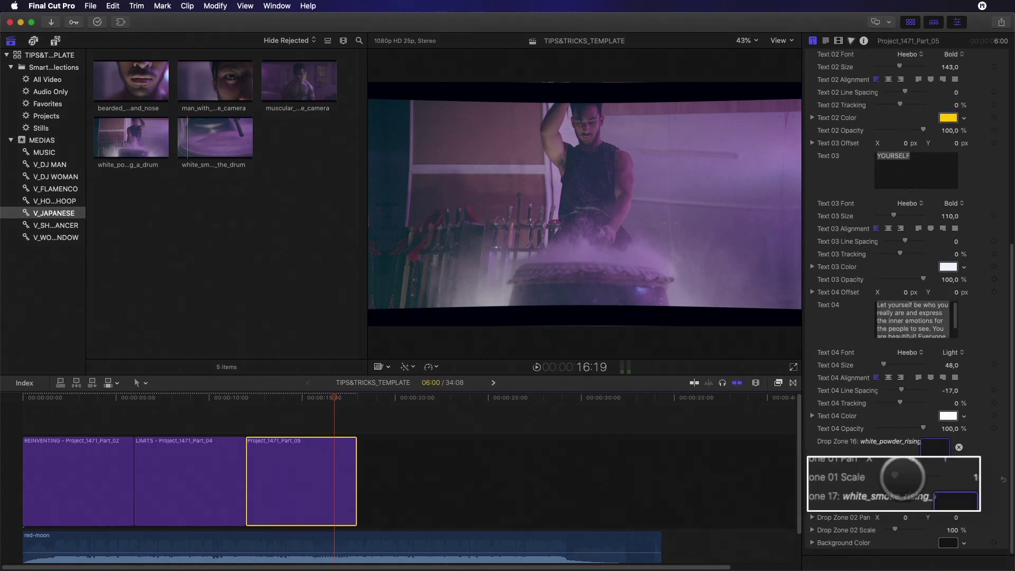
drag(894, 479, 899, 477)
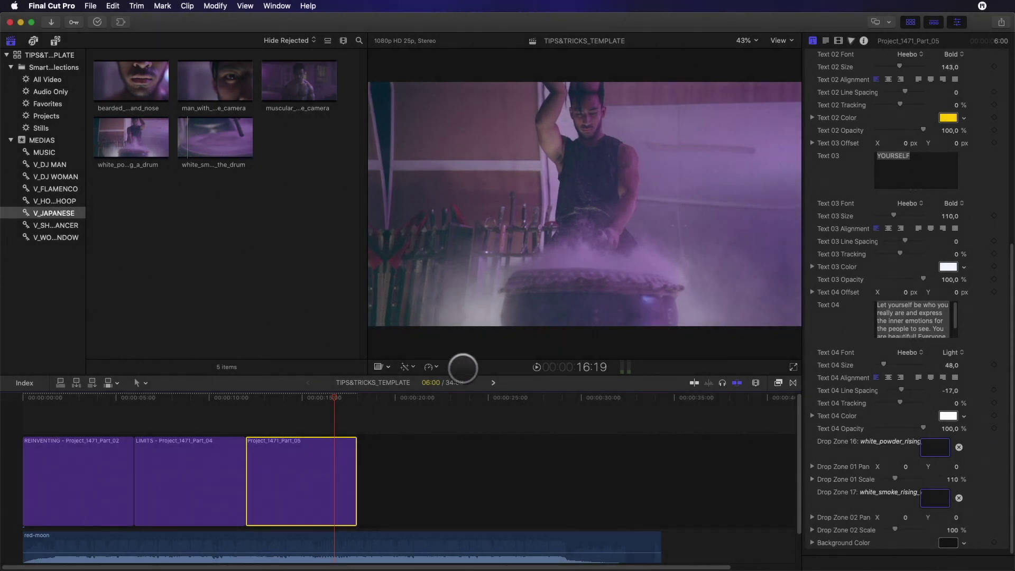
drag(331, 400, 245, 398)
key(space)
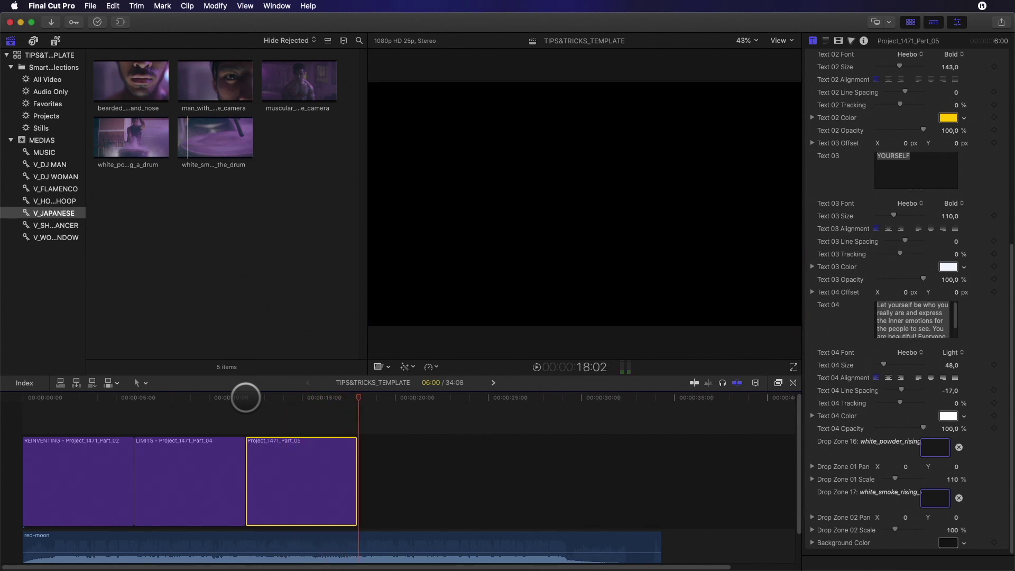
Step: Locate the music beat near the end of the third title and add a marker to the red-moon audio at 17:16
drag(353, 400, 381, 306)
key(super+equal)
key(super+equal)
key(super+equal)
key(super+equal)
key(super+equal)
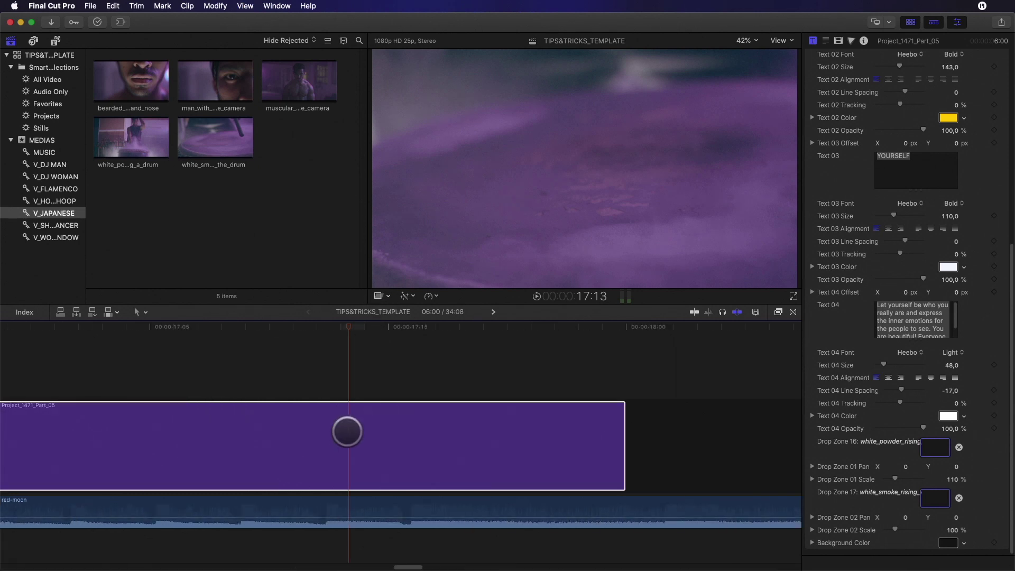
drag(349, 326, 413, 330)
key(space)
key(space)
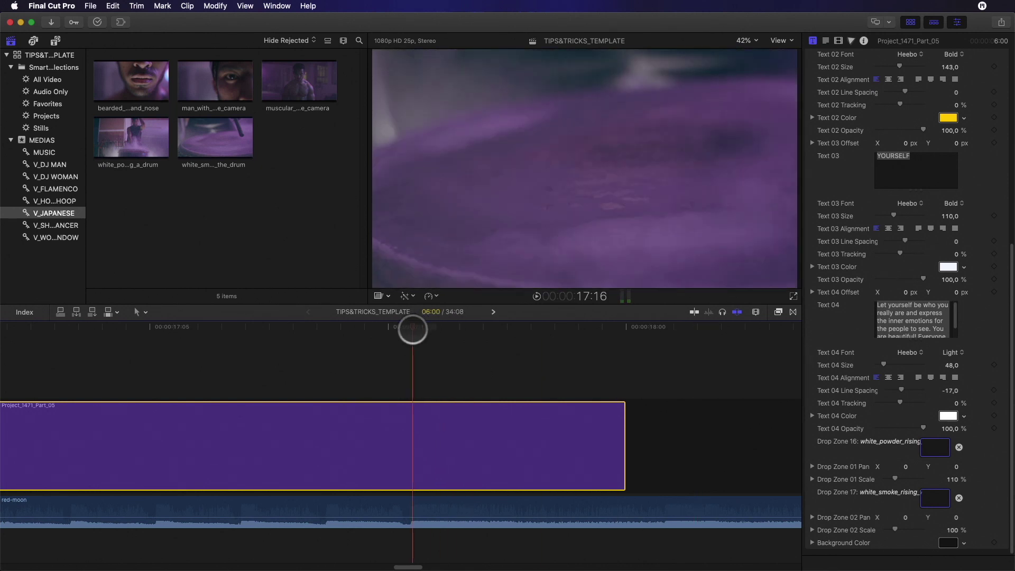
click(413, 508)
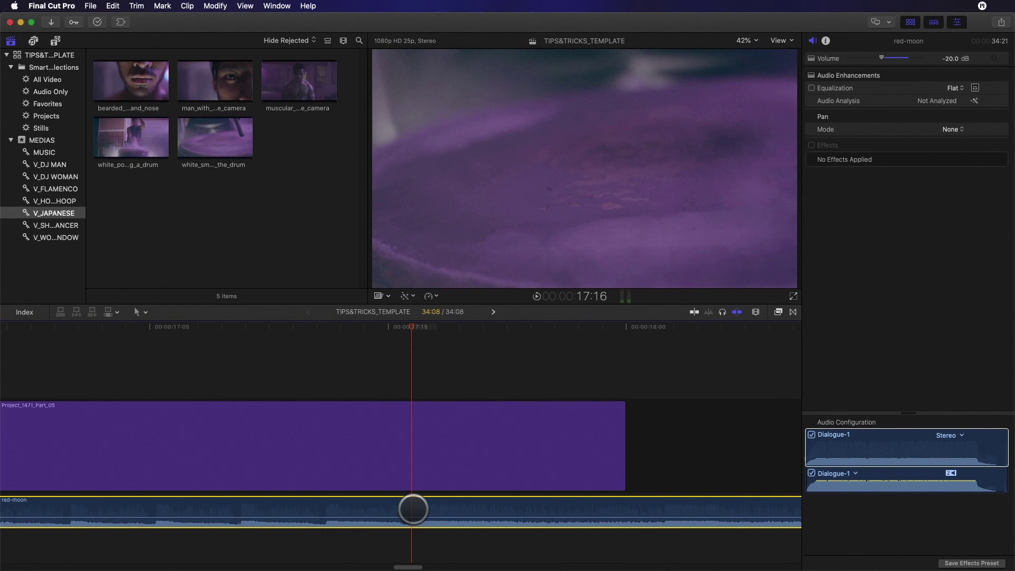
key(m)
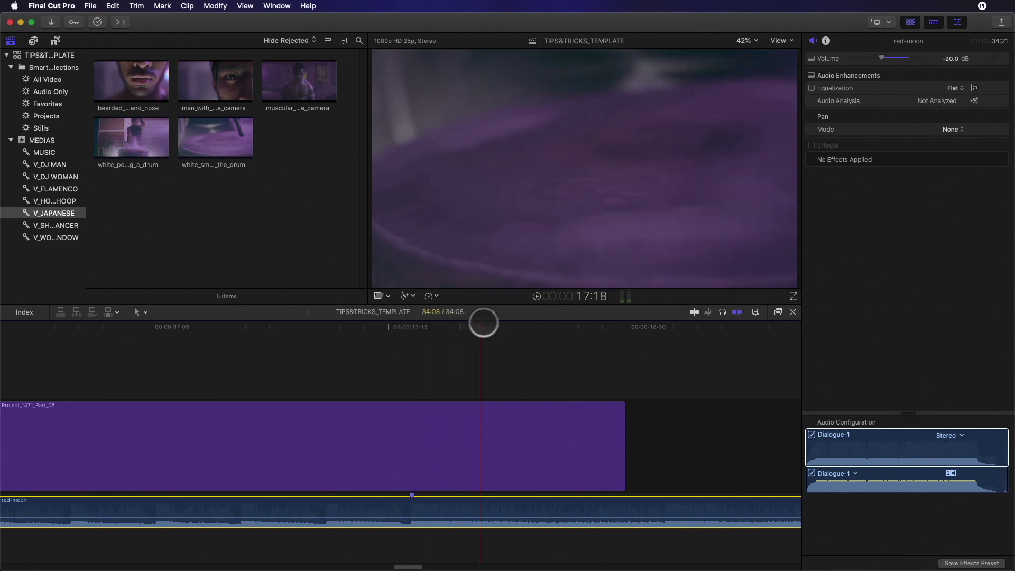
click(546, 449)
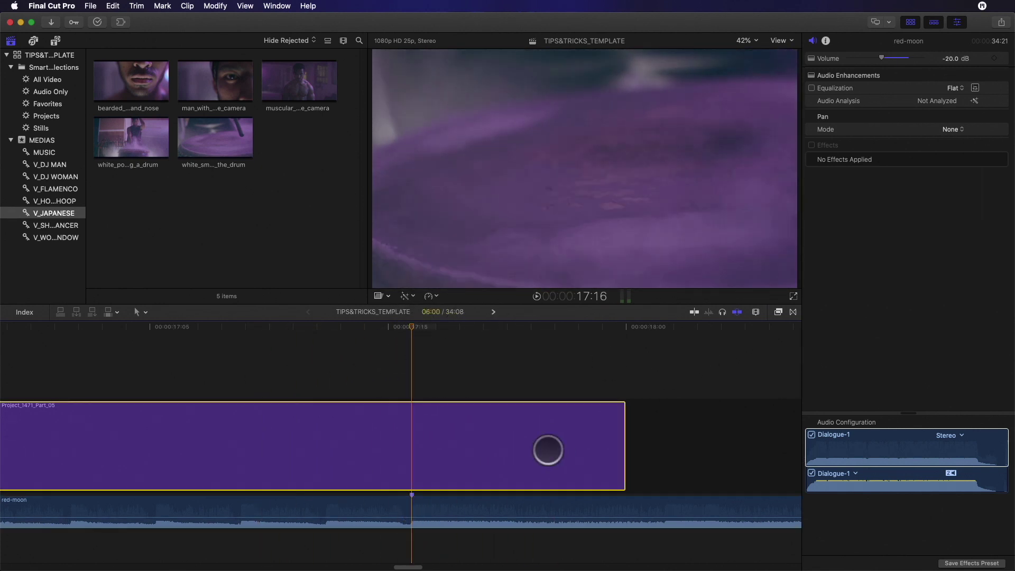
scroll(867, 362, down, 5)
click(934, 500)
click(197, 146)
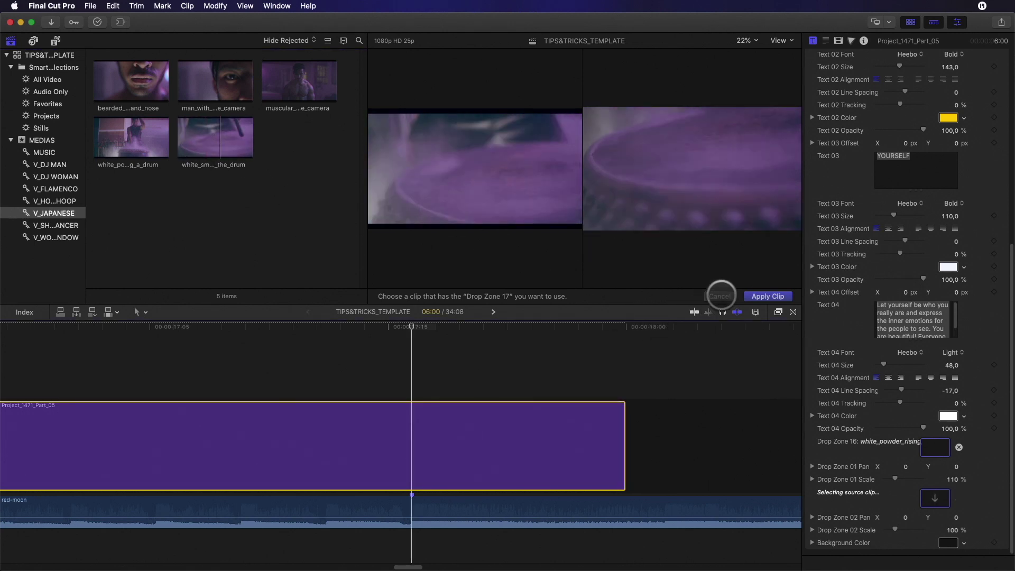
click(722, 295)
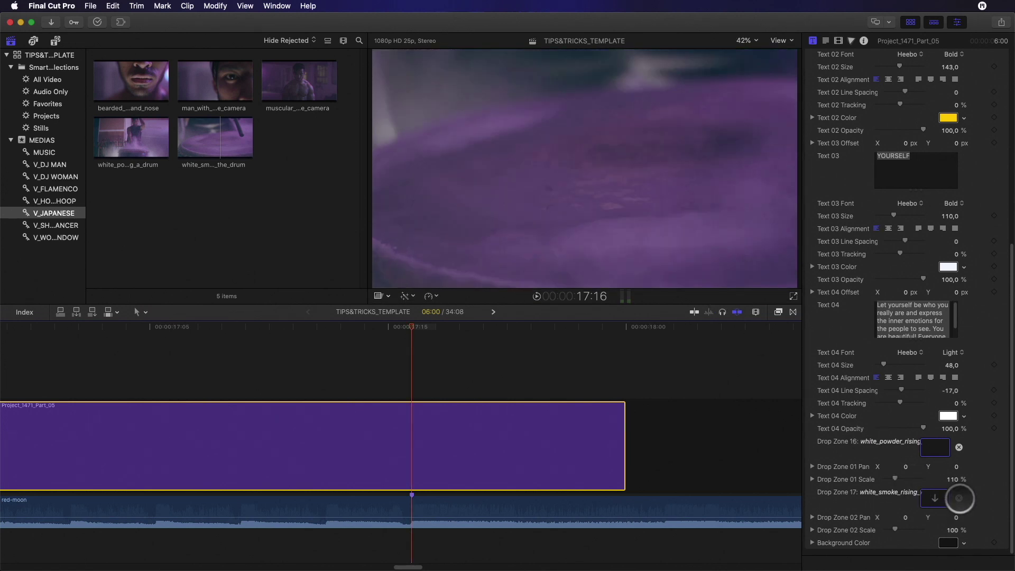
Step: Clear the Drop Zone 17 source and connect the white_smoke_rising clip above the Project_1471_Part_05 title, with the timeline clip heights adjusted
click(959, 498)
key(super+minus)
key(super+minus)
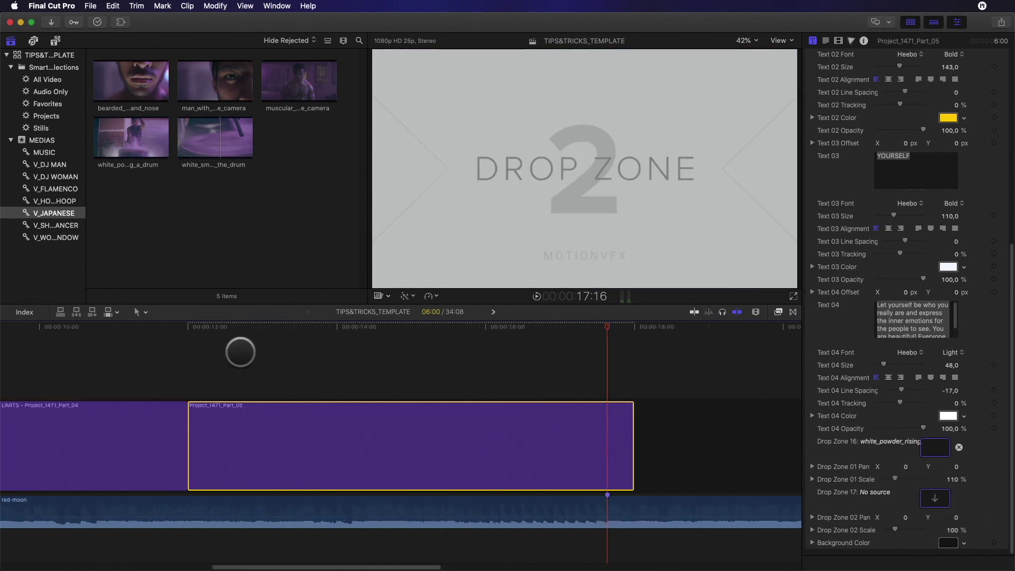
click(755, 312)
drag(772, 369, 757, 369)
drag(208, 132, 339, 398)
Step: Add a marker to the white_smoke_rising clip where the drum is hit, at 14:02
drag(296, 325, 334, 346)
click(334, 346)
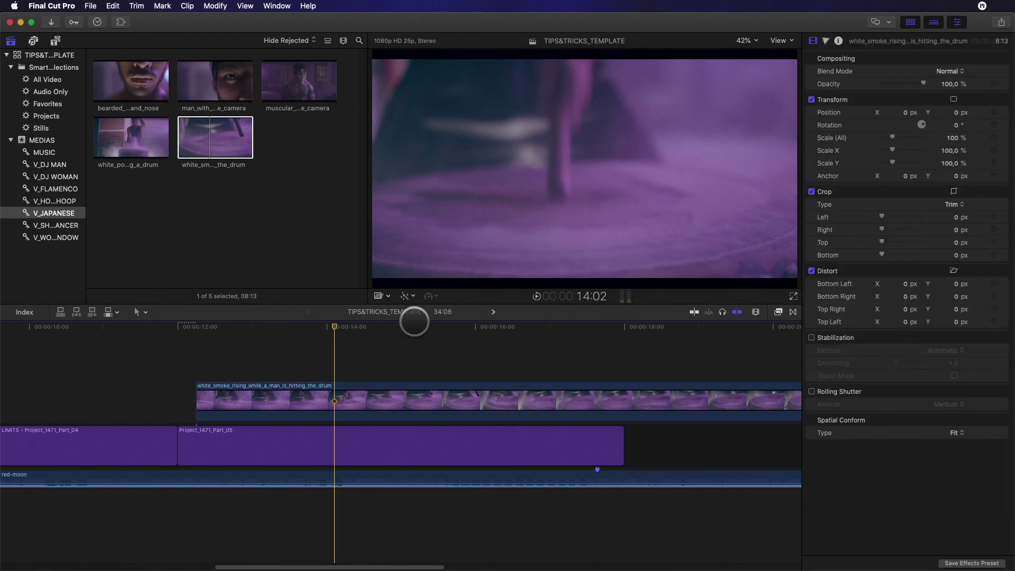
click(337, 397)
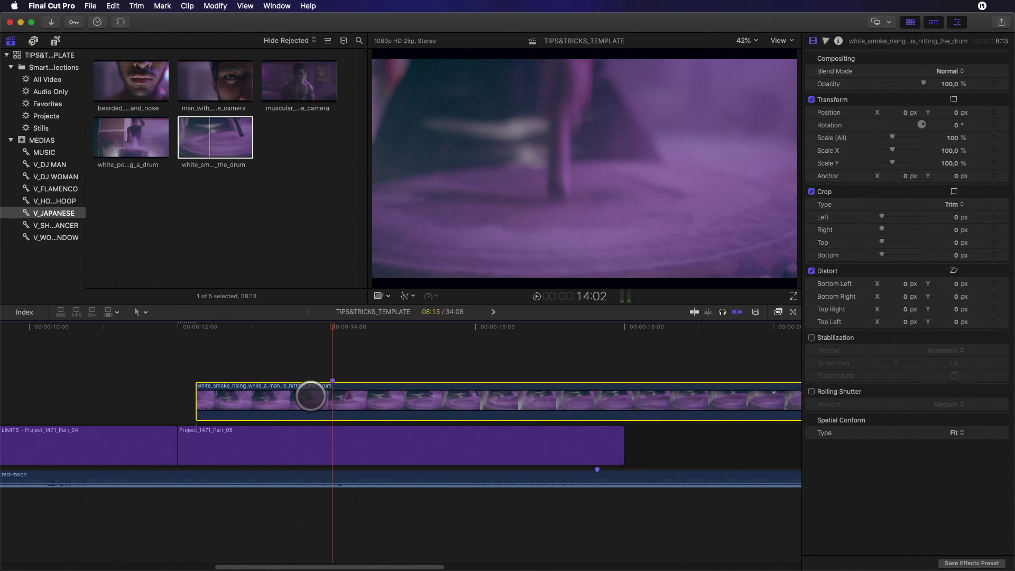
Step: Align the white_smoke_rising clip's marker with the red-moon marker at 17:16 and trim the clip's end to the end of the title
drag(311, 396, 576, 397)
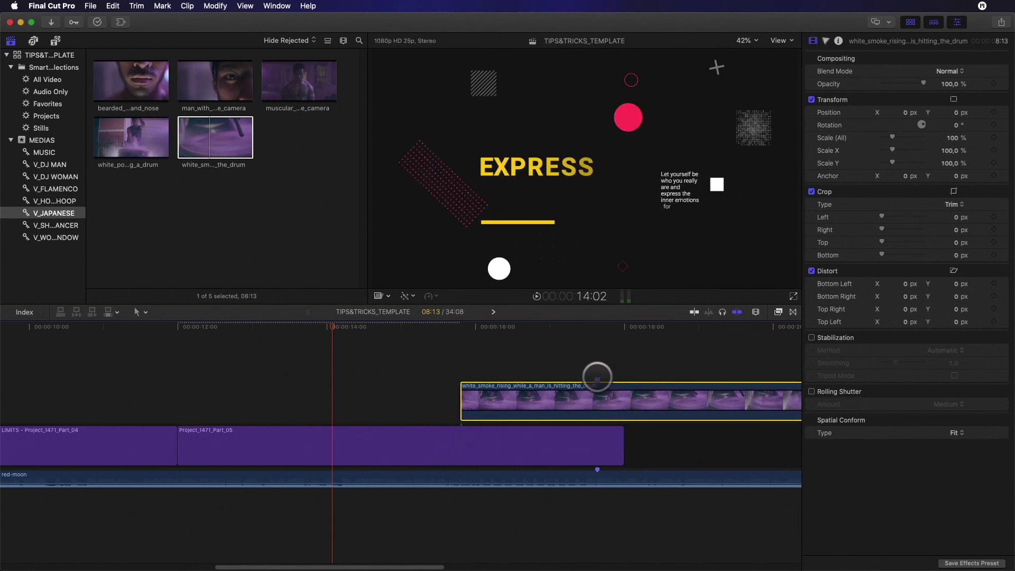
key(super+minus)
drag(714, 408, 477, 408)
click(462, 325)
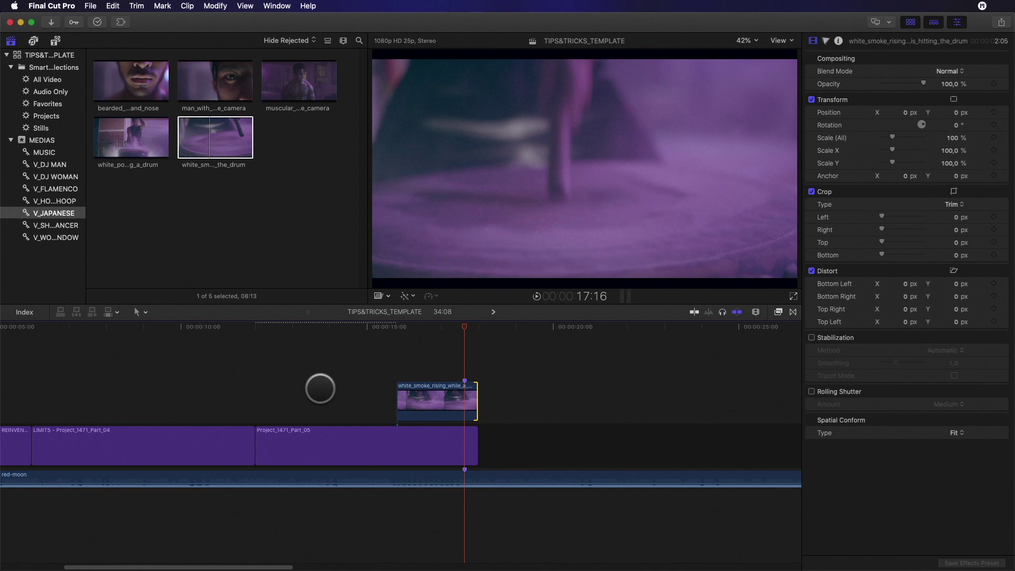
Step: Connect a Custom solid generator at the start of the third title and trim its end to the start of the white_smoke_rising clip
click(55, 40)
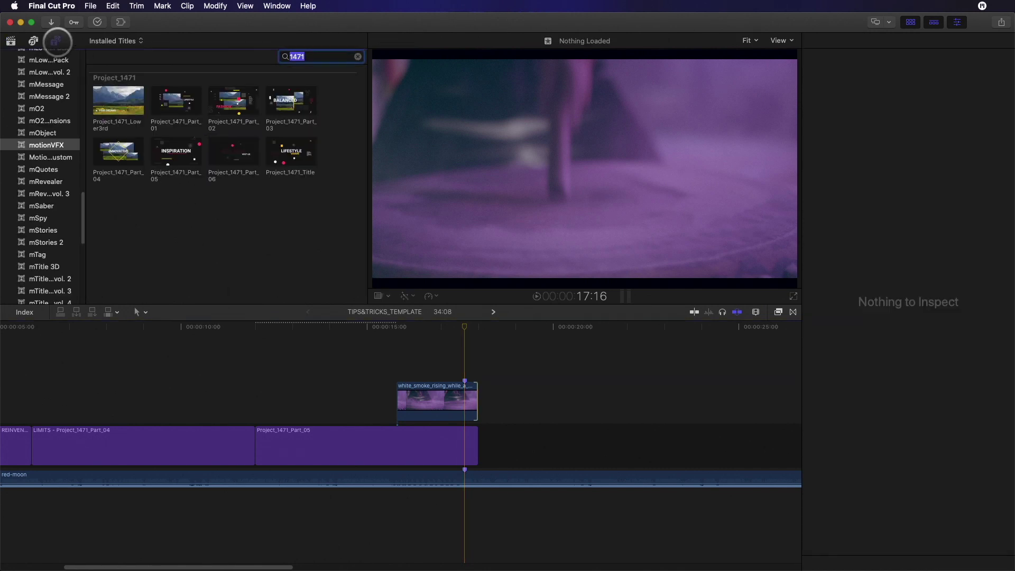
click(6, 298)
click(39, 274)
drag(118, 88, 257, 354)
drag(620, 356, 394, 362)
Step: Combine the Custom solid and the white_smoke_rising clip into a compound clip named Drums_goodtiming_cc in the MEDIAS event
drag(307, 363, 431, 404)
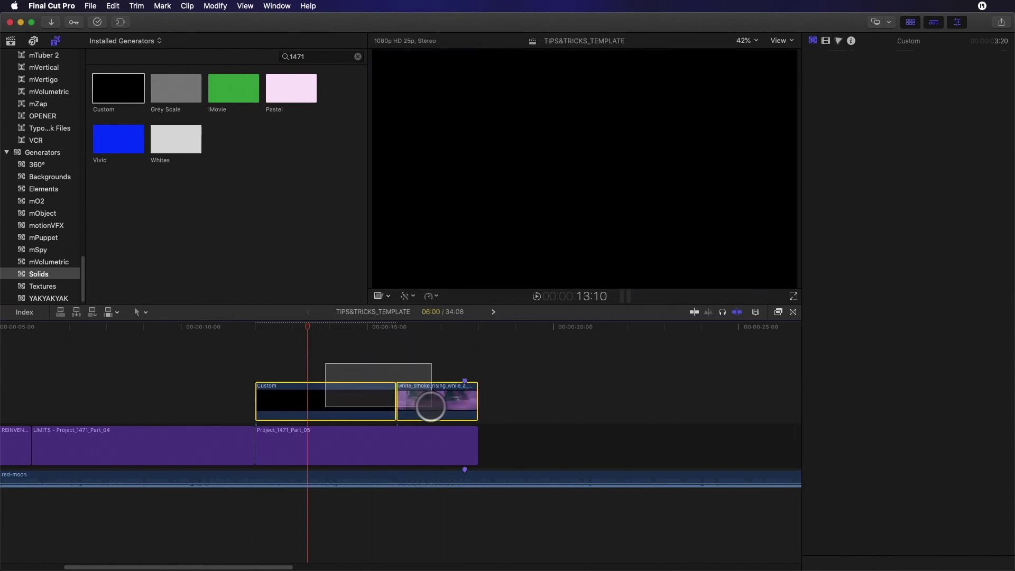
right_click(434, 370)
click(464, 375)
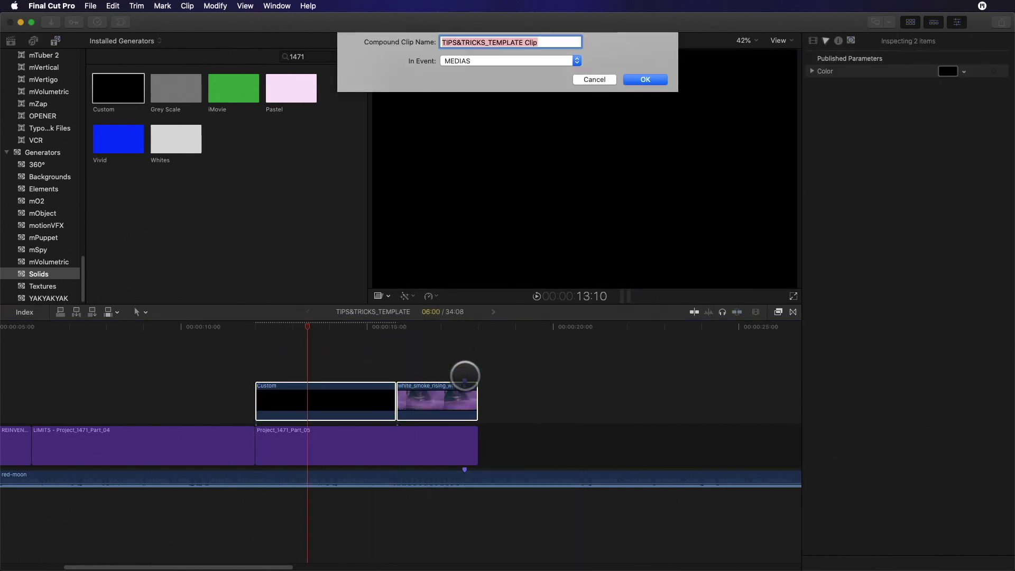
text(Drums_goodtiming)
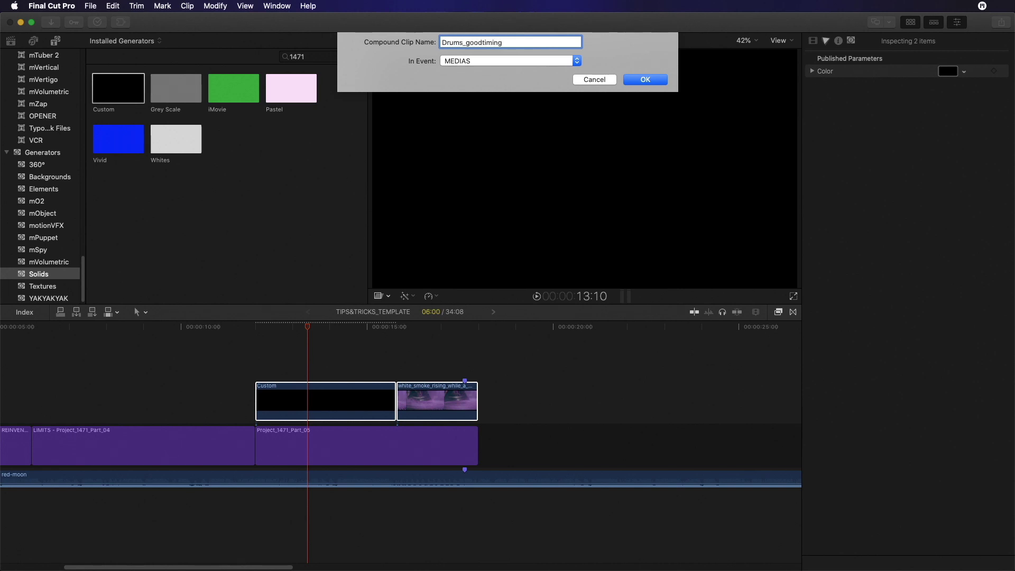
click(646, 80)
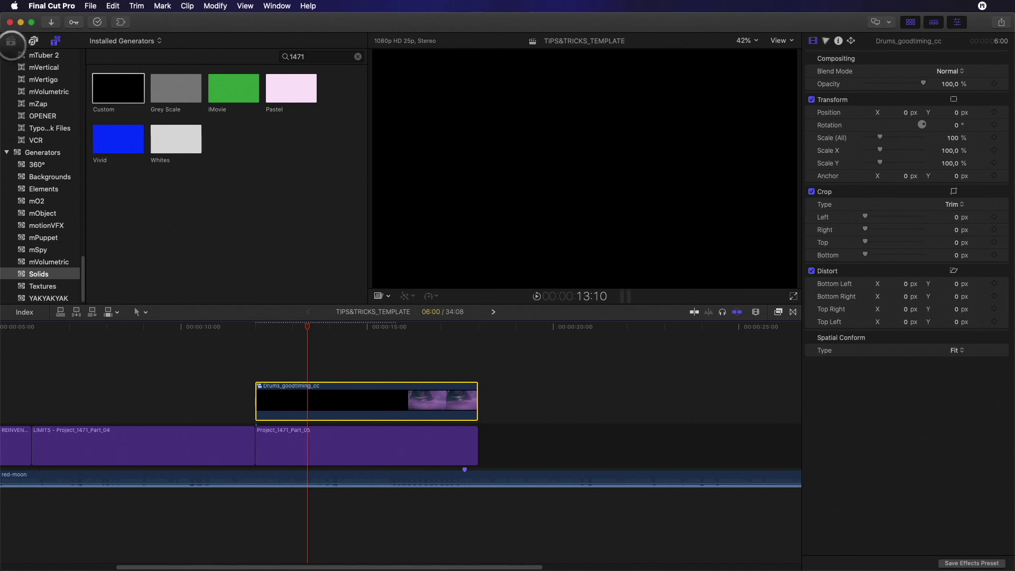
Step: Show all MEDIAS event clips and create a new library smart collection named CC
click(11, 41)
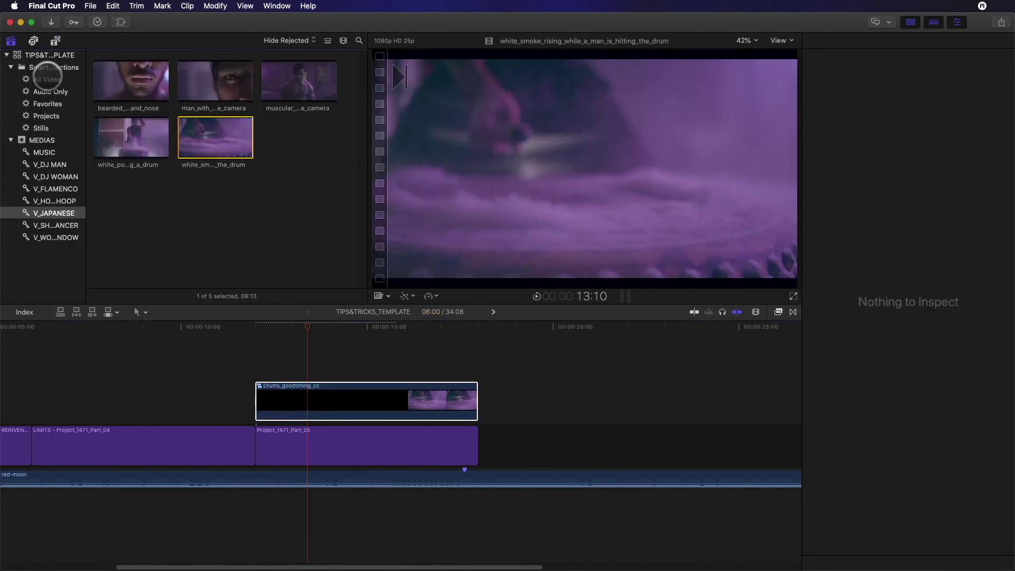
click(21, 141)
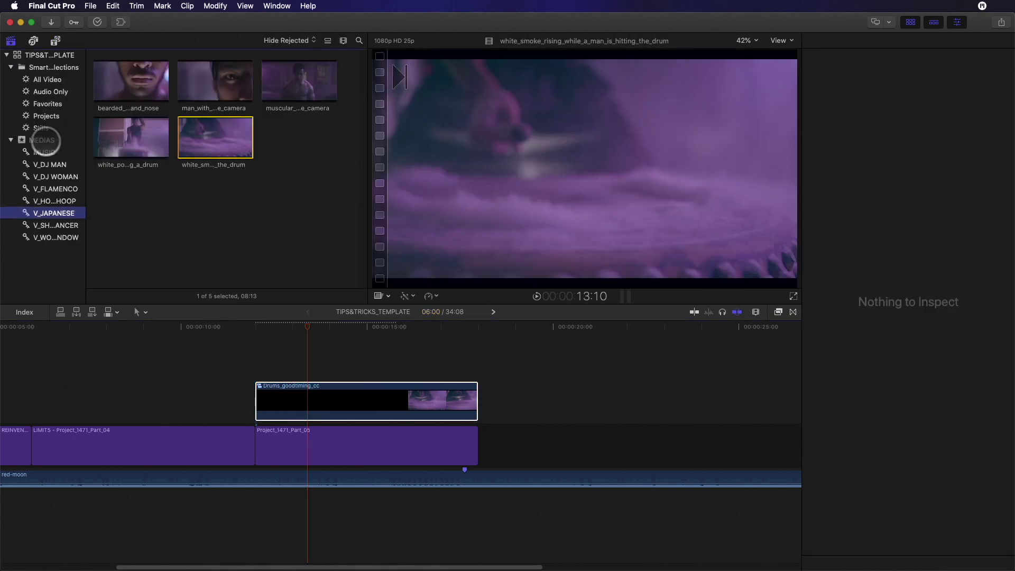
scroll(214, 179, up, 10)
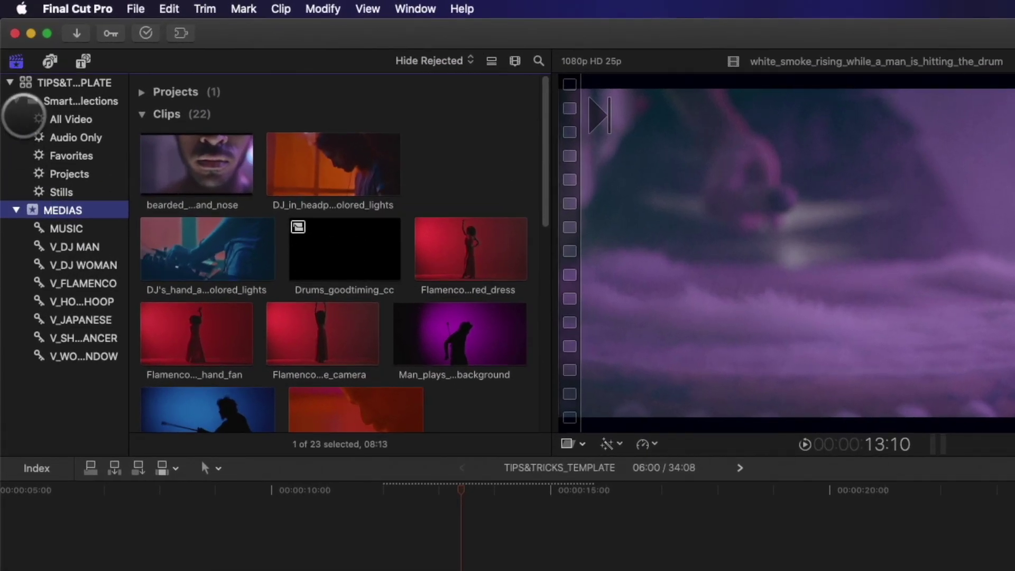
click(66, 74)
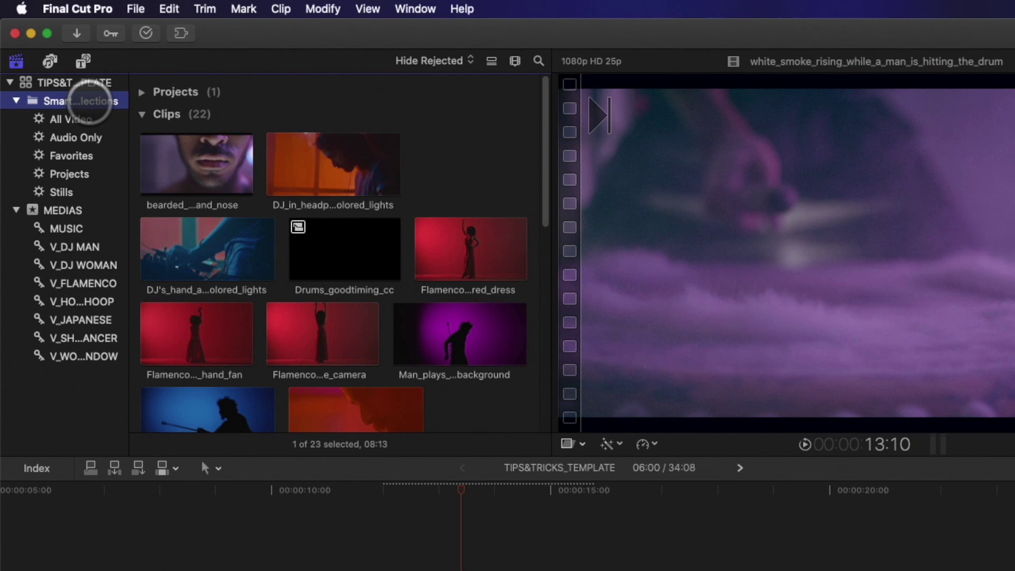
right_click(89, 102)
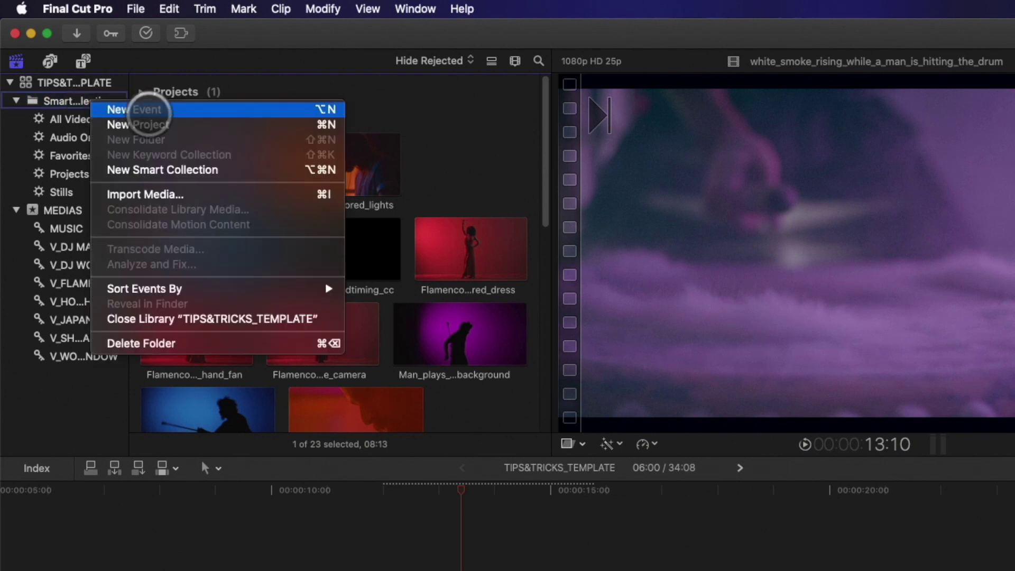
click(156, 169)
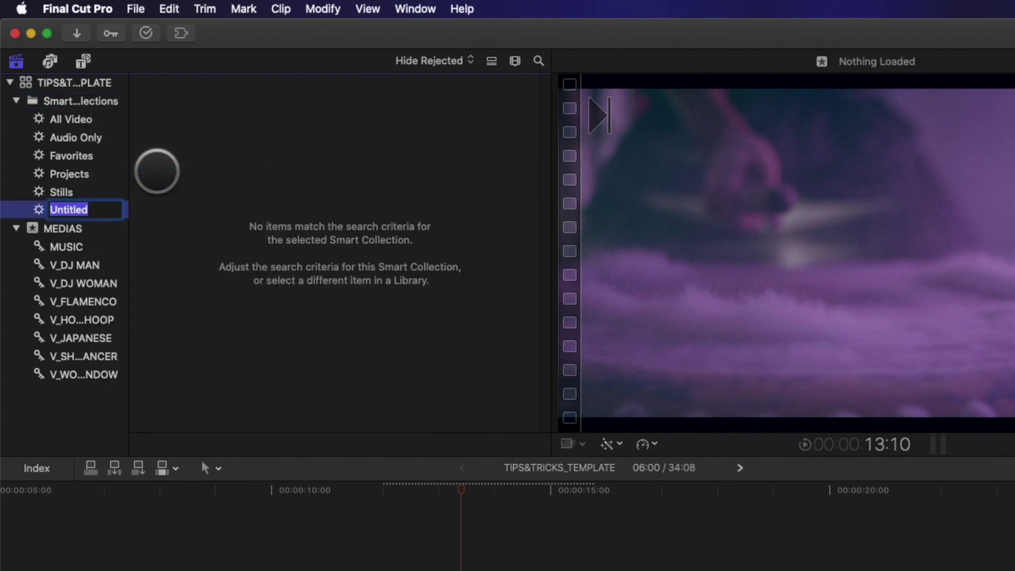
text(CC)
key(Return)
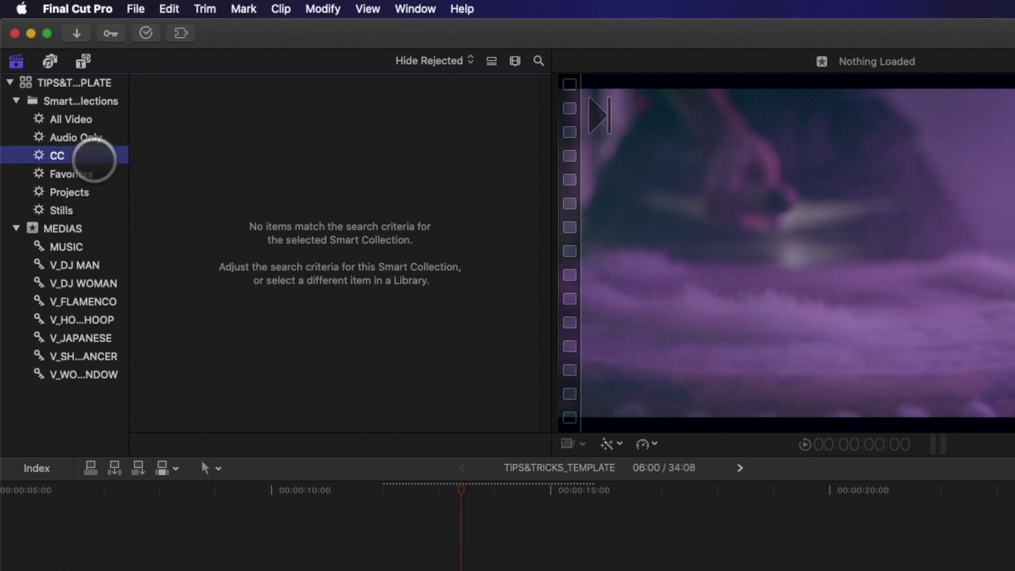
Step: Give the CC smart collection a Type rule set to Is Compound
double_click(70, 153)
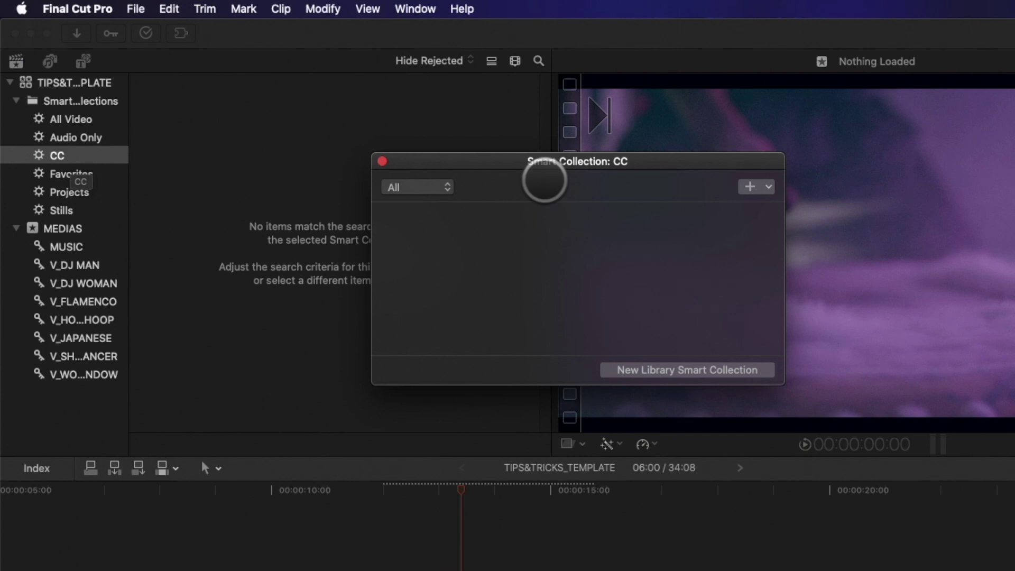
click(751, 193)
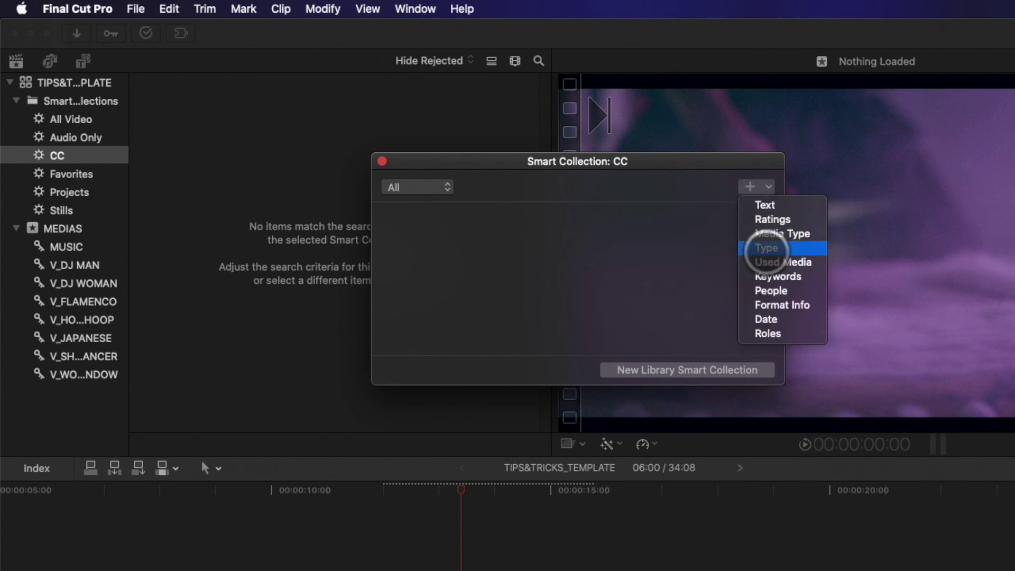
click(766, 248)
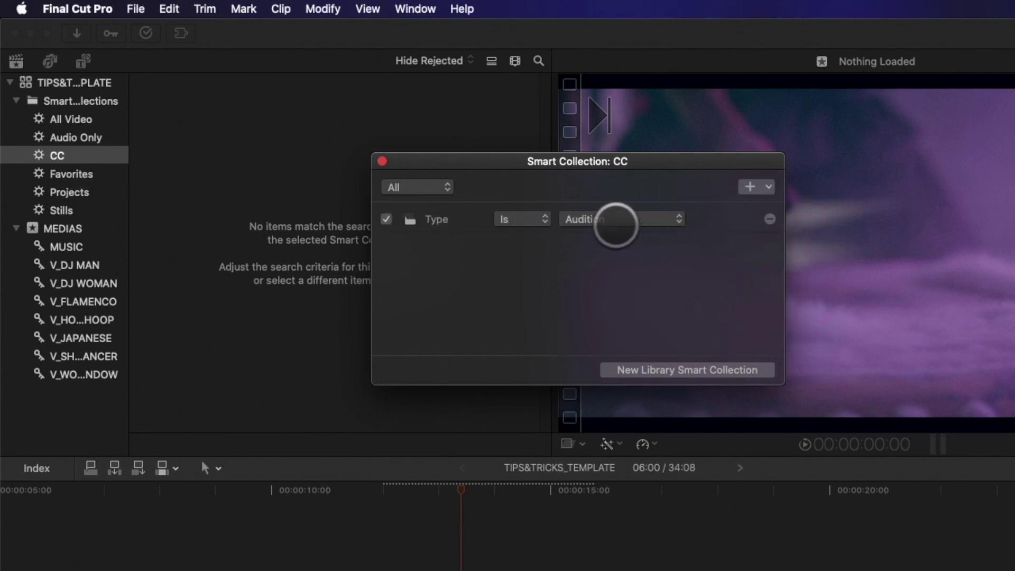
click(611, 218)
click(611, 247)
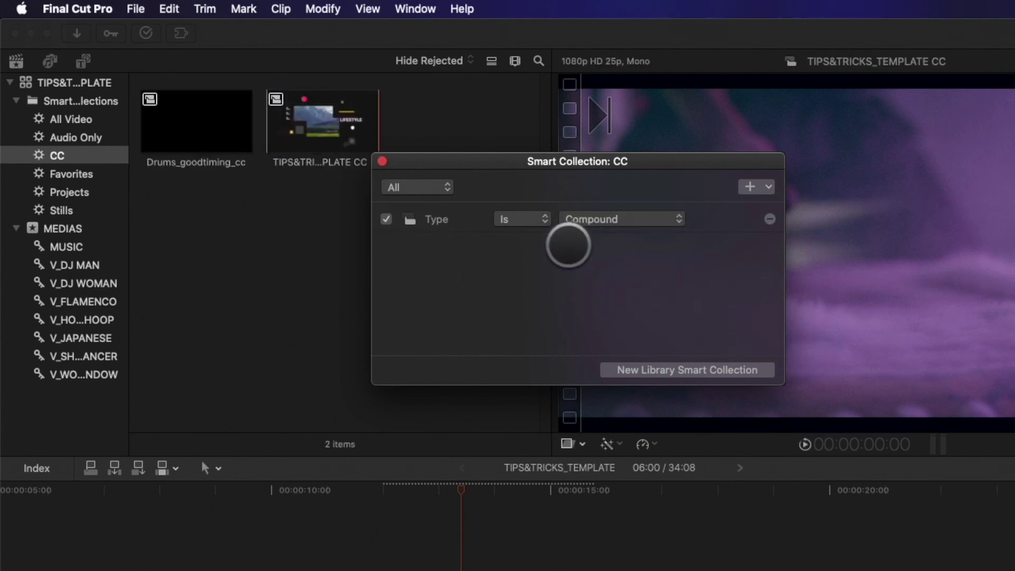
Step: Close the CC smart collection rules and delete the Drums_goodtiming_cc compound clip from above the Project_1471_Part_05 title in the timeline
click(381, 162)
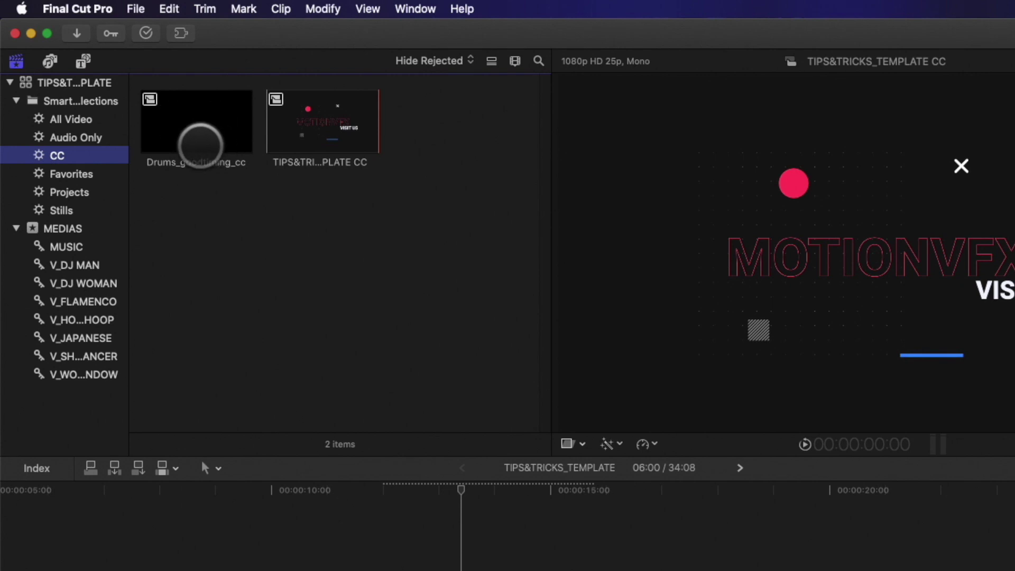
click(190, 140)
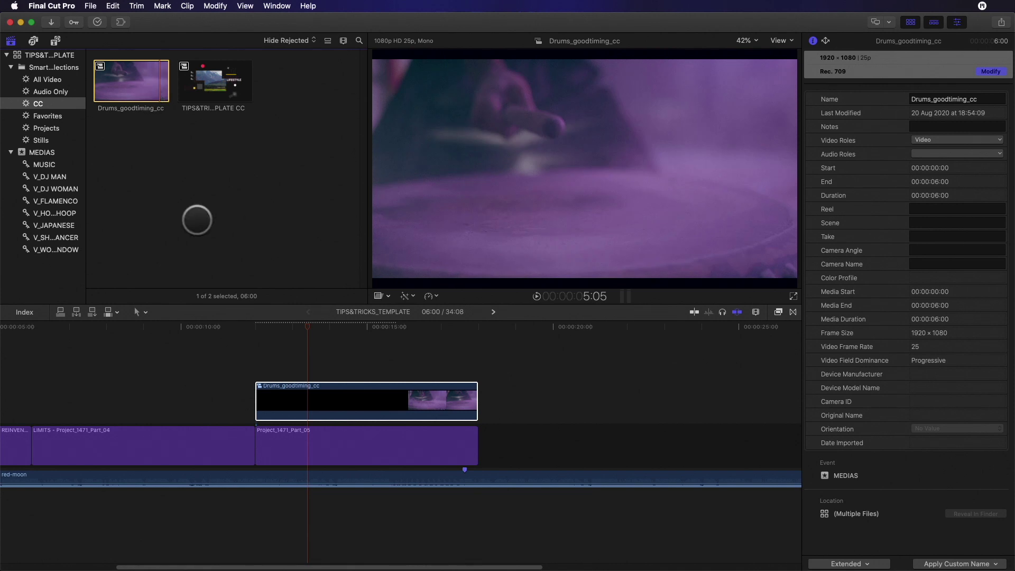
click(359, 396)
key(Delete)
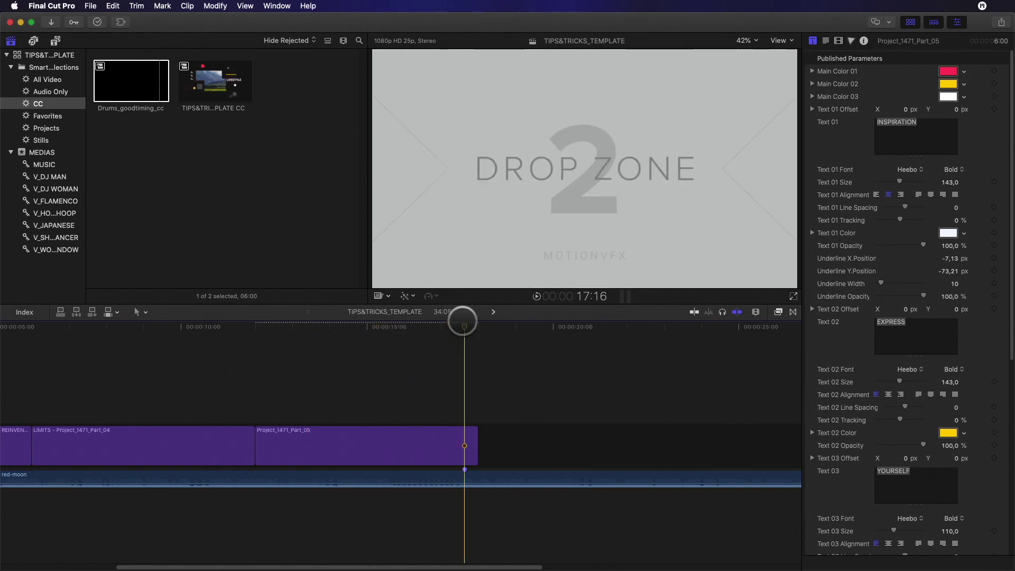
Step: Fill Drop Zone 17 of the Project_1471_Part_05 title with the Drums_goodtiming_cc compound clip, taken from its first frame
click(465, 454)
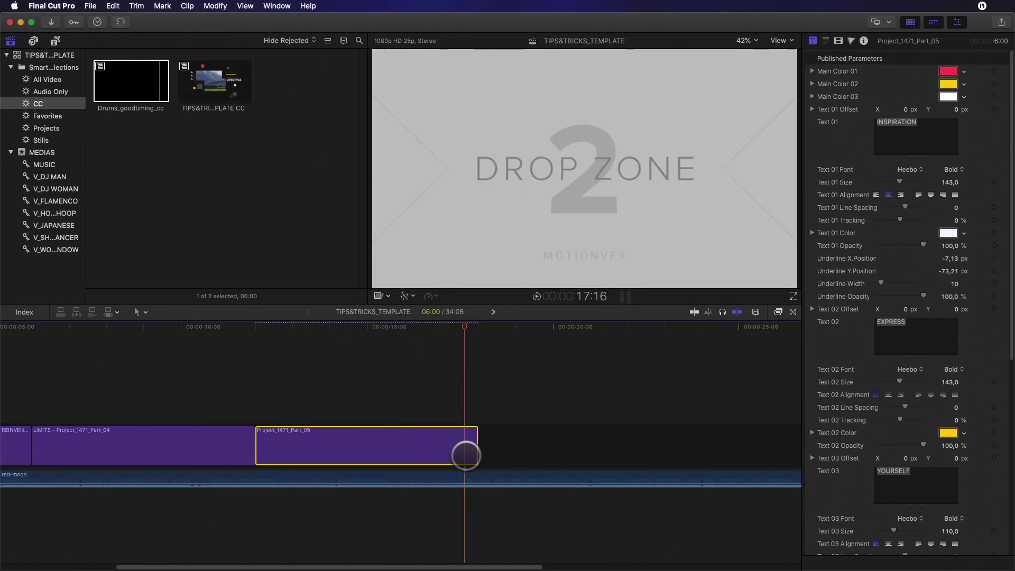
scroll(866, 432, down, 10)
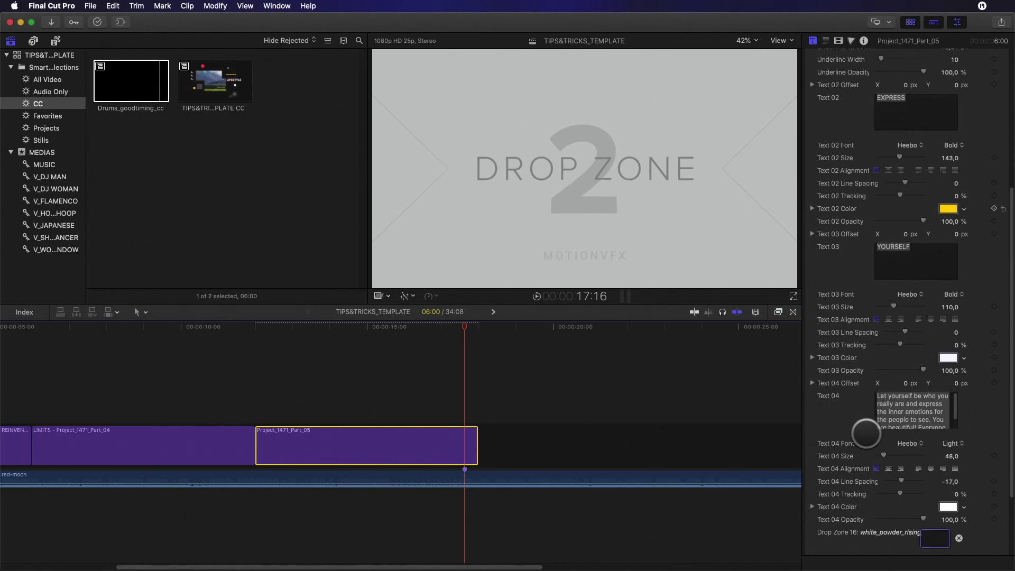
click(930, 493)
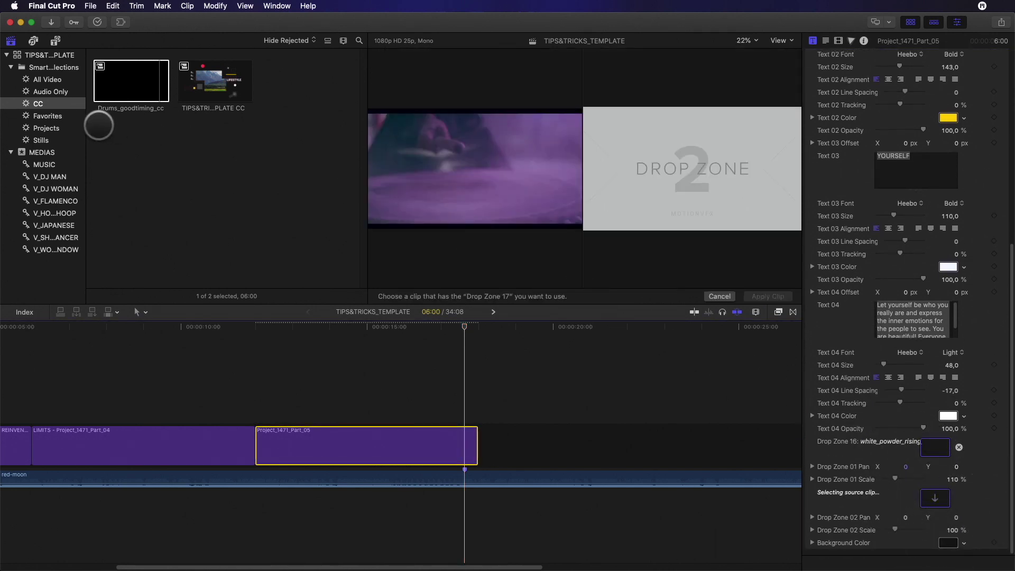
click(103, 84)
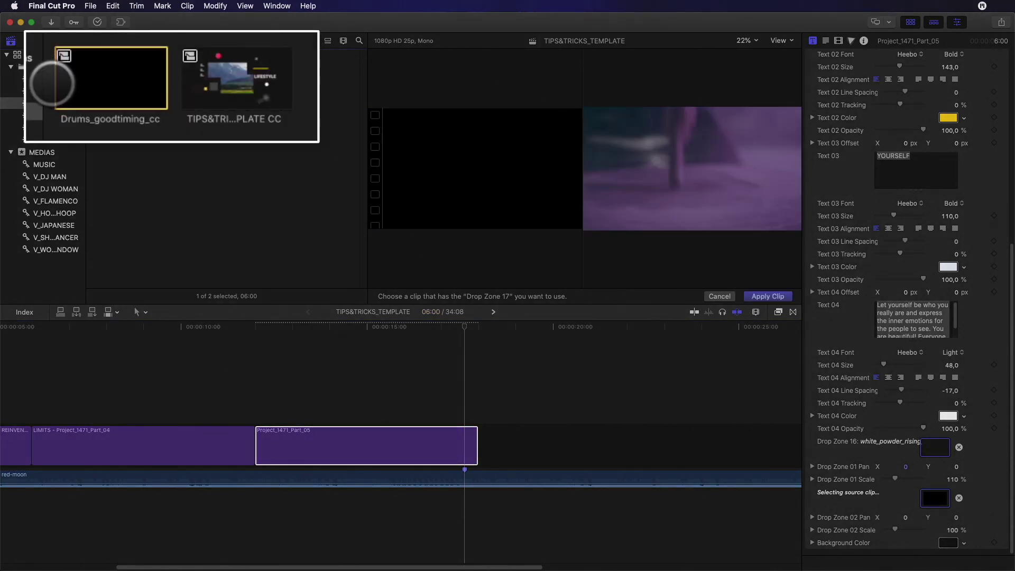
click(766, 296)
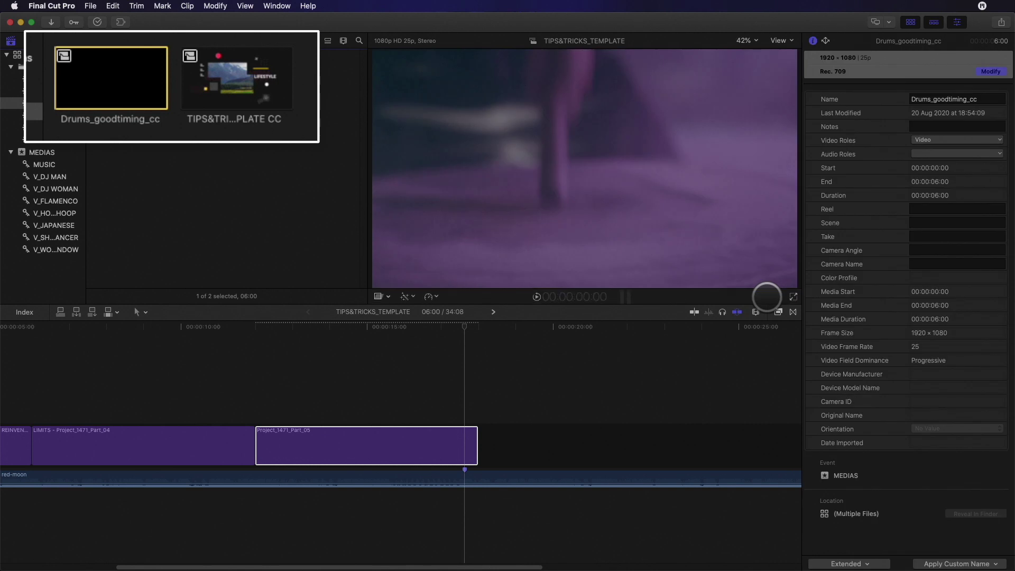